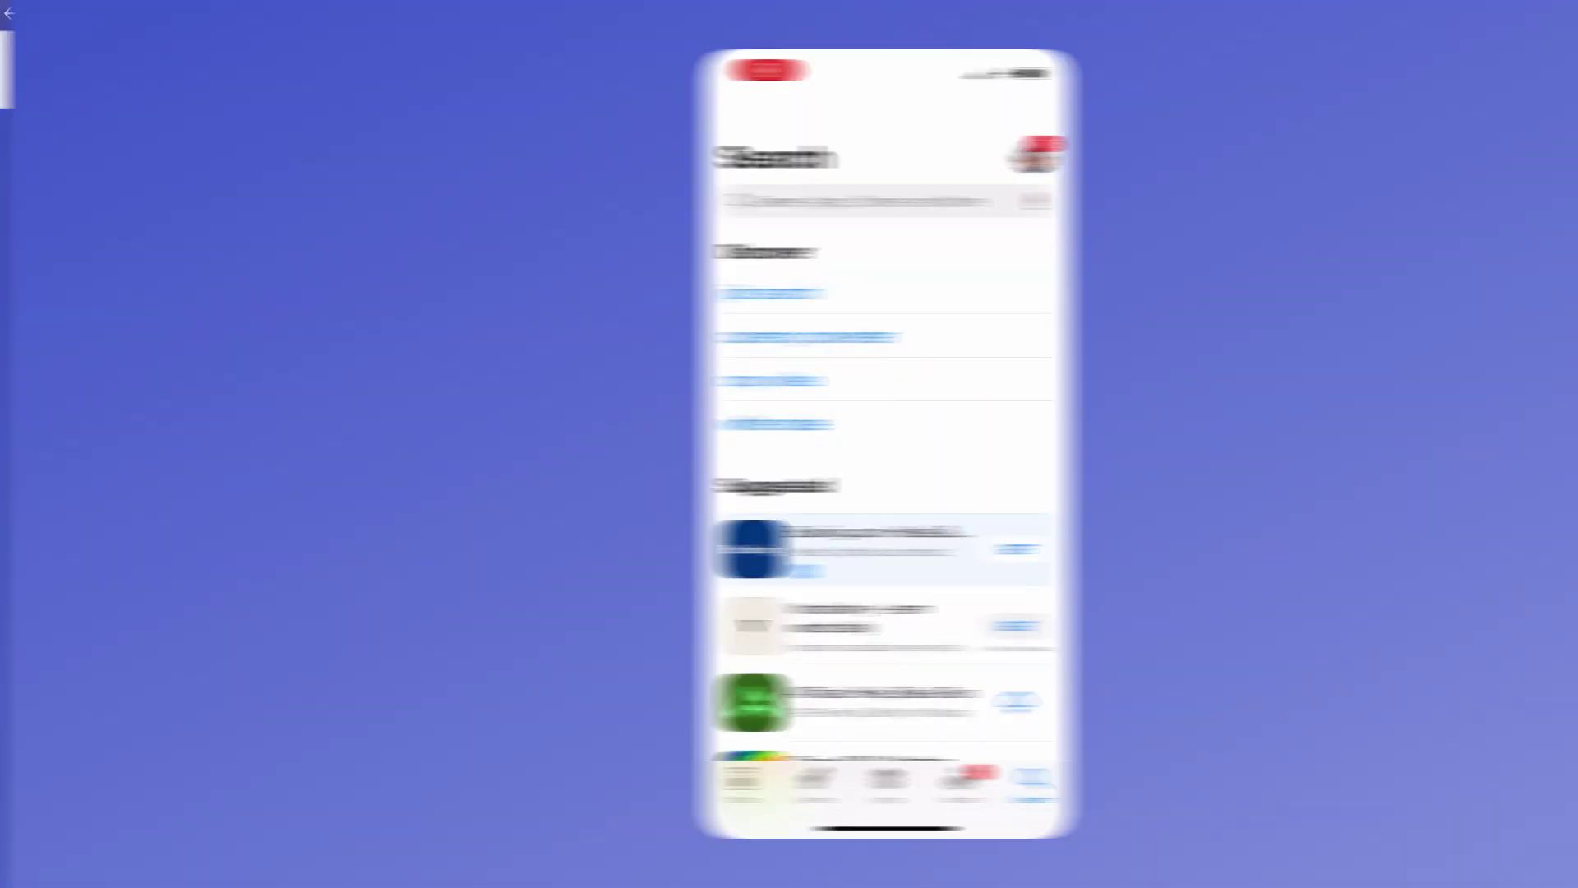
Search the App Store for unrulr, download the app, then open UNRULR on the web.
left_click(821, 201)
type("unrulr")
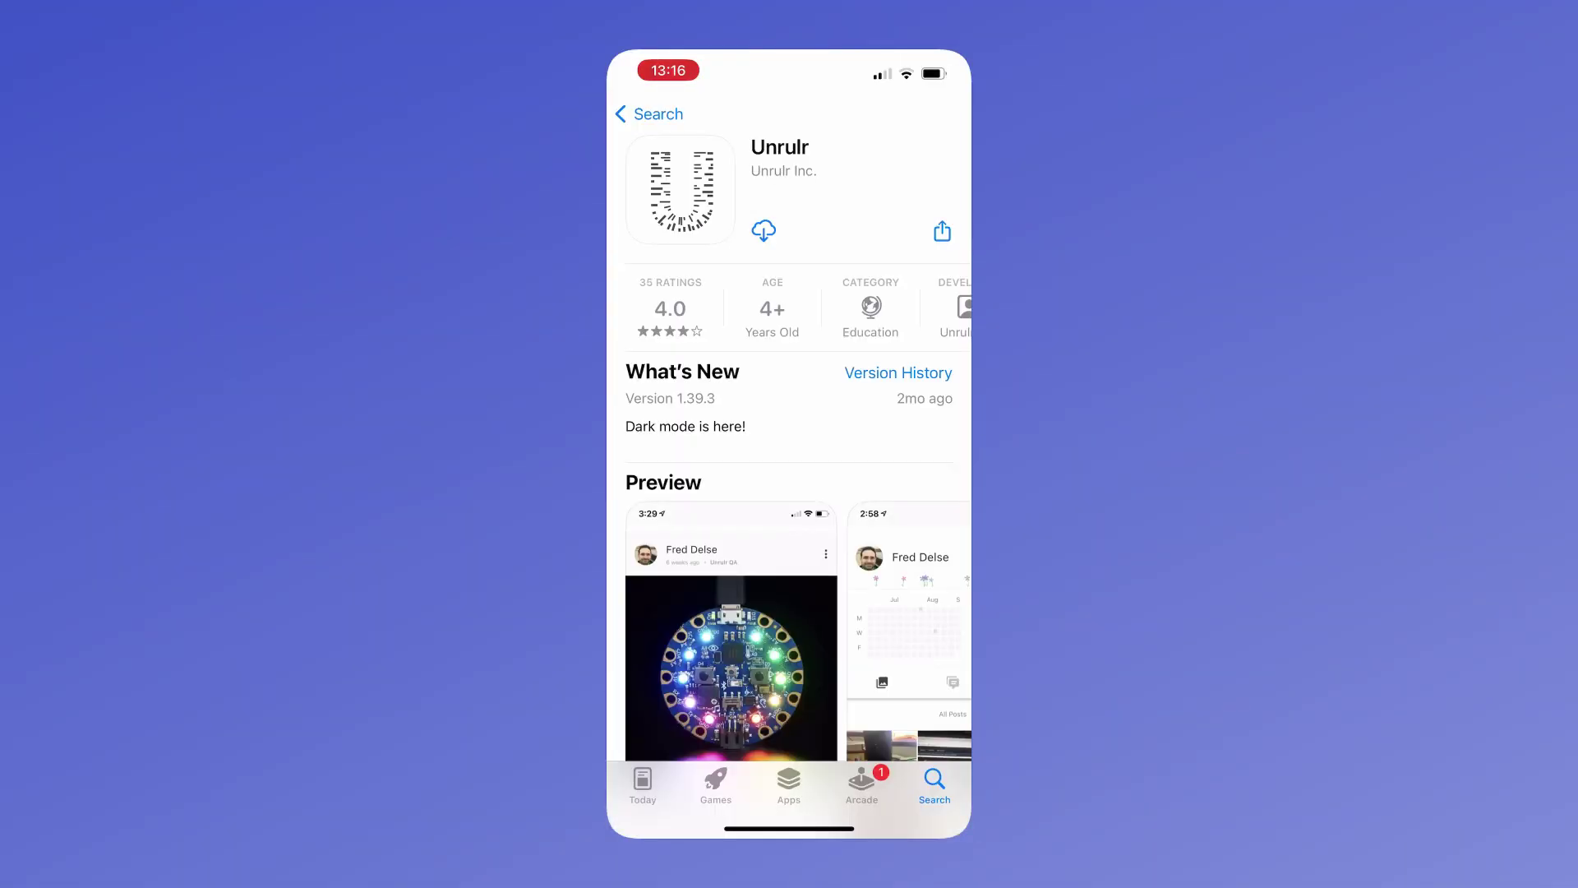
left_click(763, 230)
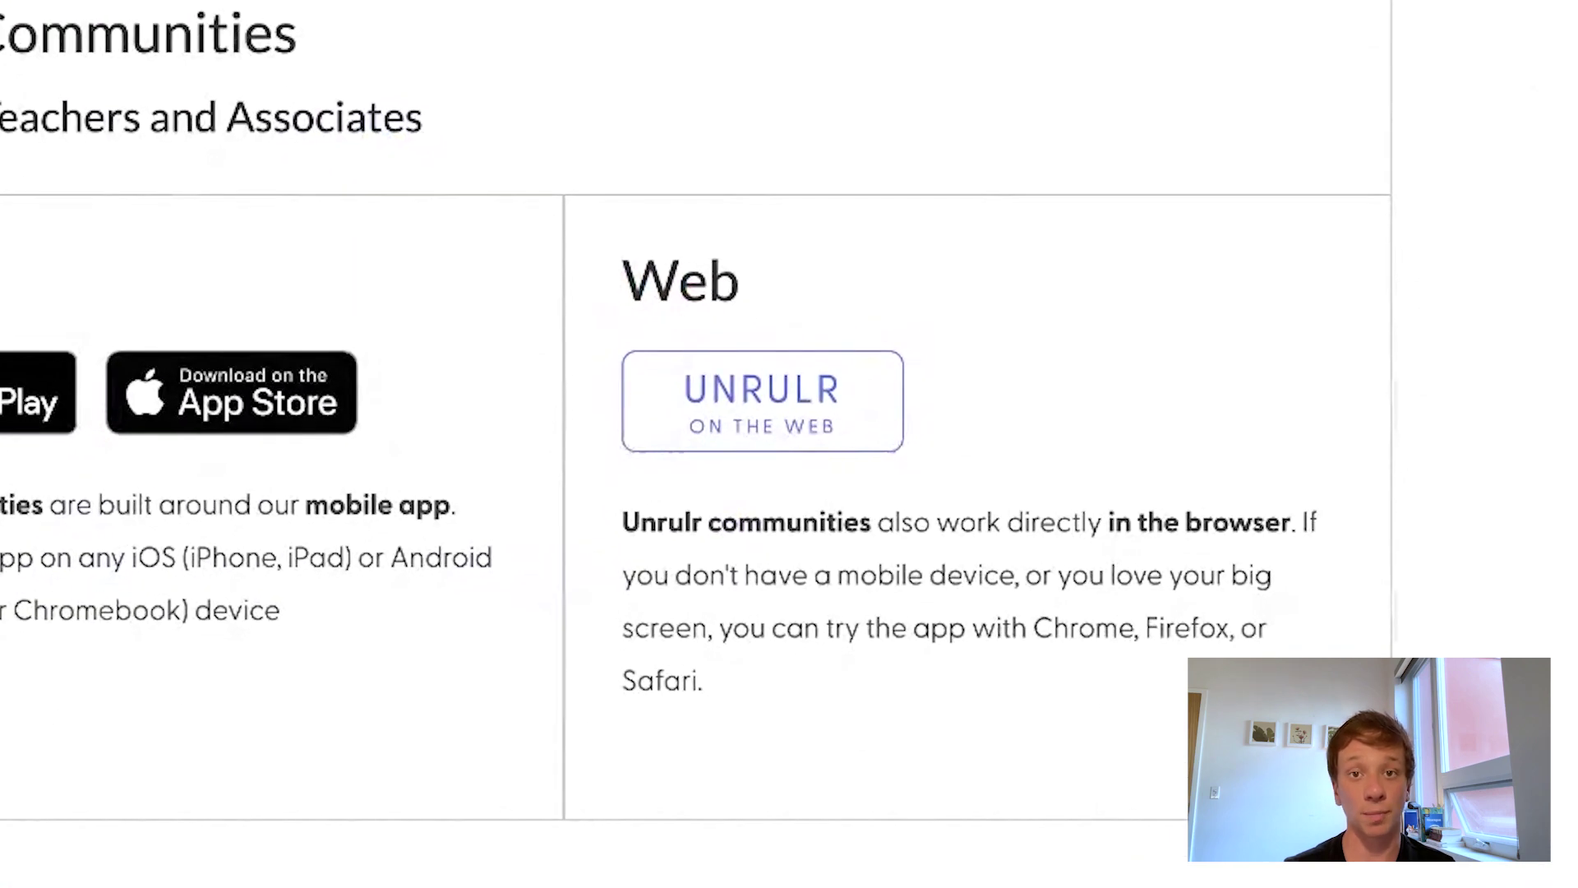
left_click(782, 422)
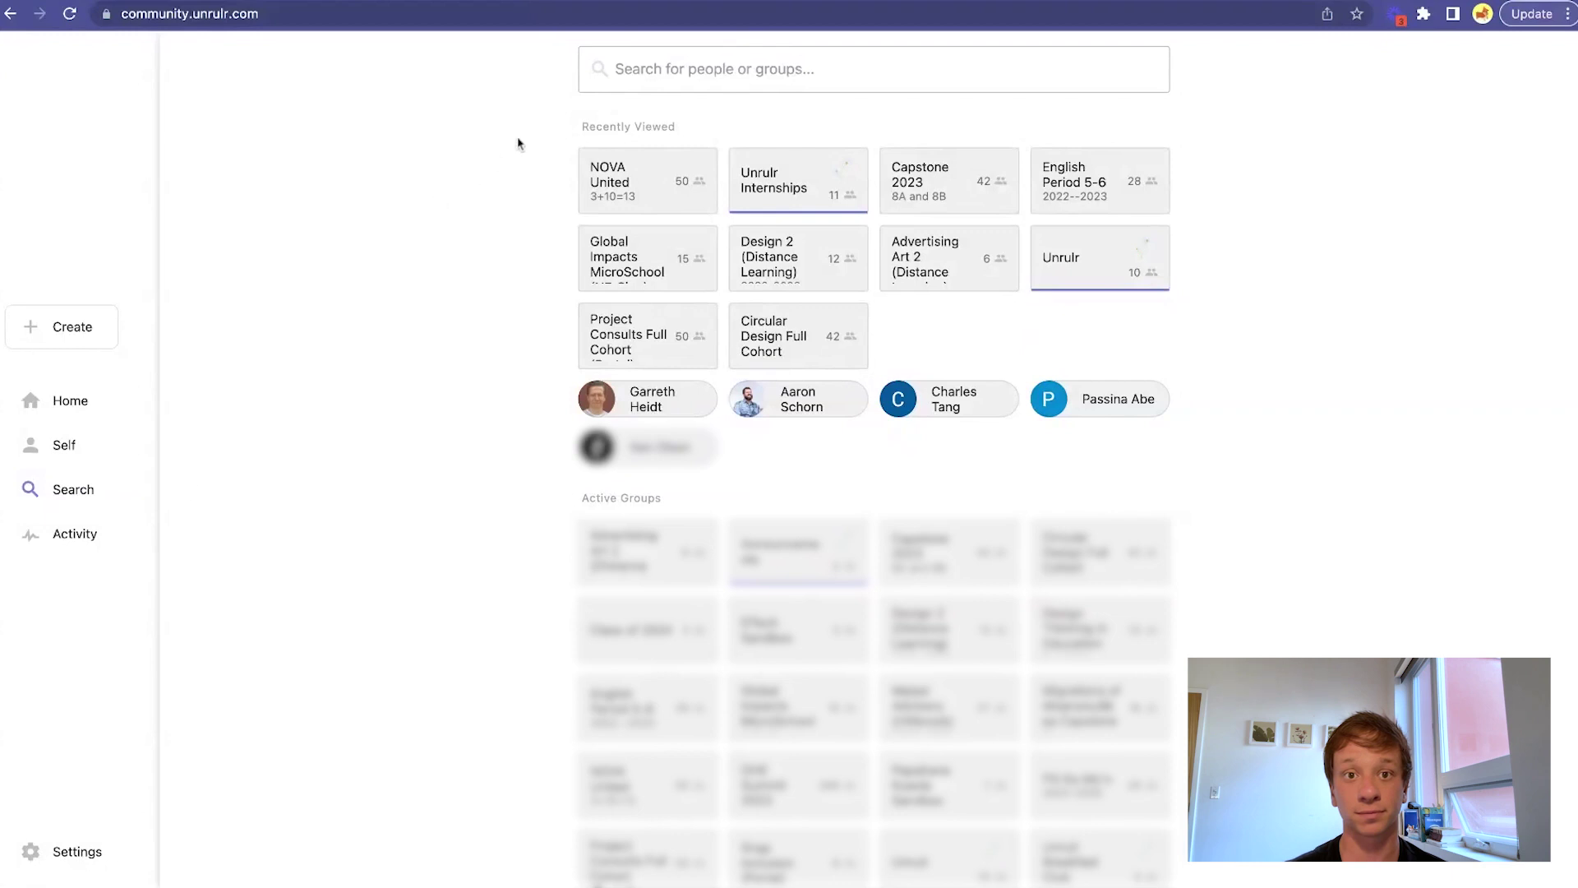
Search for 'Unrulr', open the Unrulr group, then check Activity and the empty Flagged list.
left_click(637, 74)
type("Unrulr")
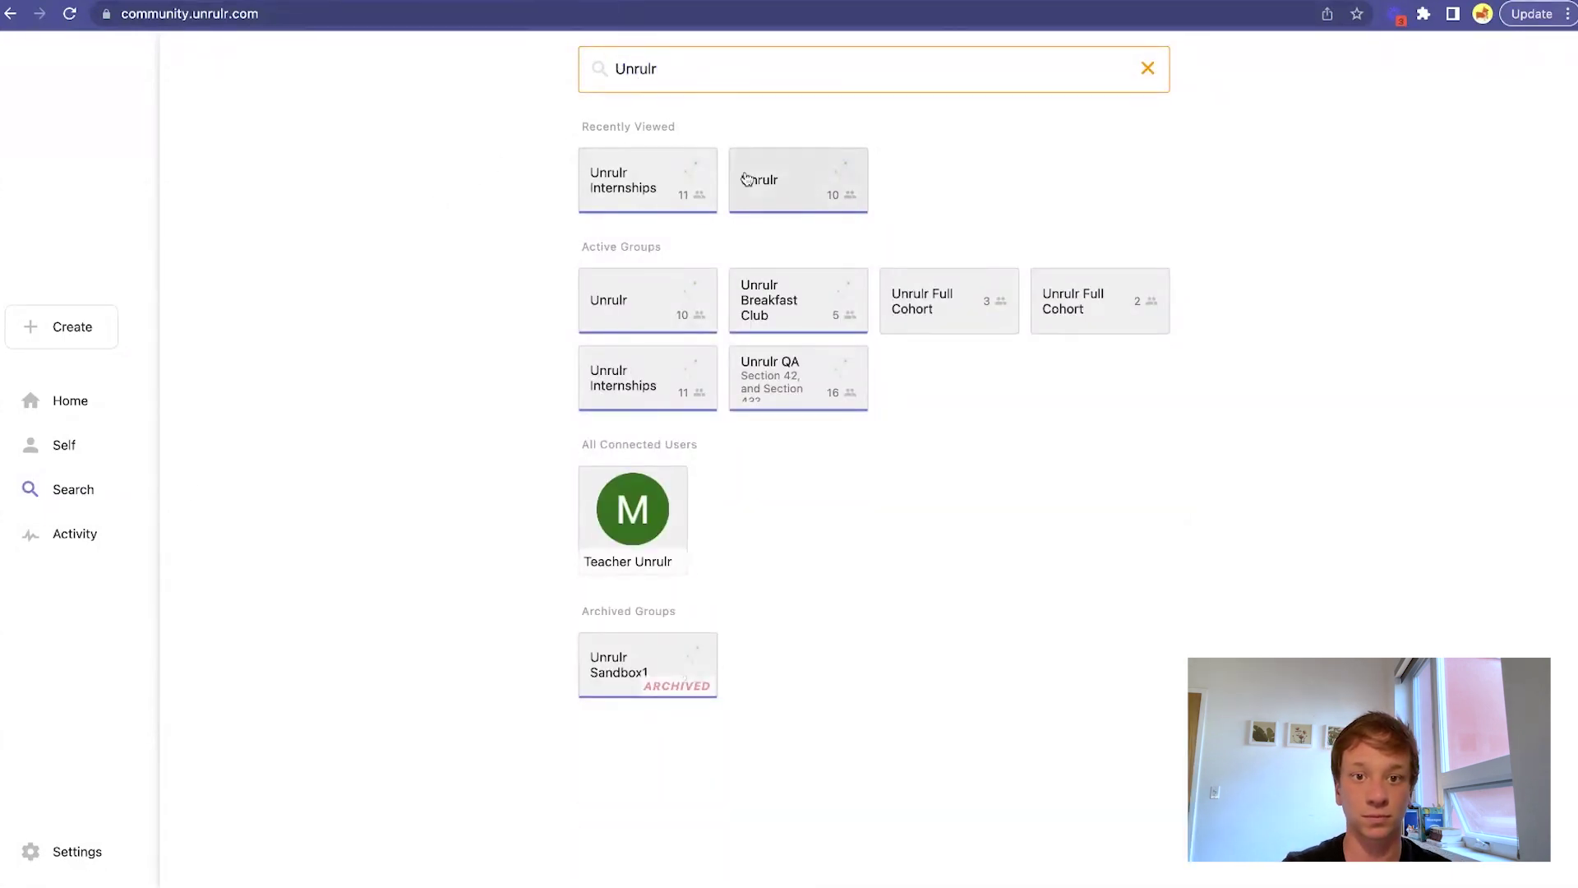
left_click(757, 187)
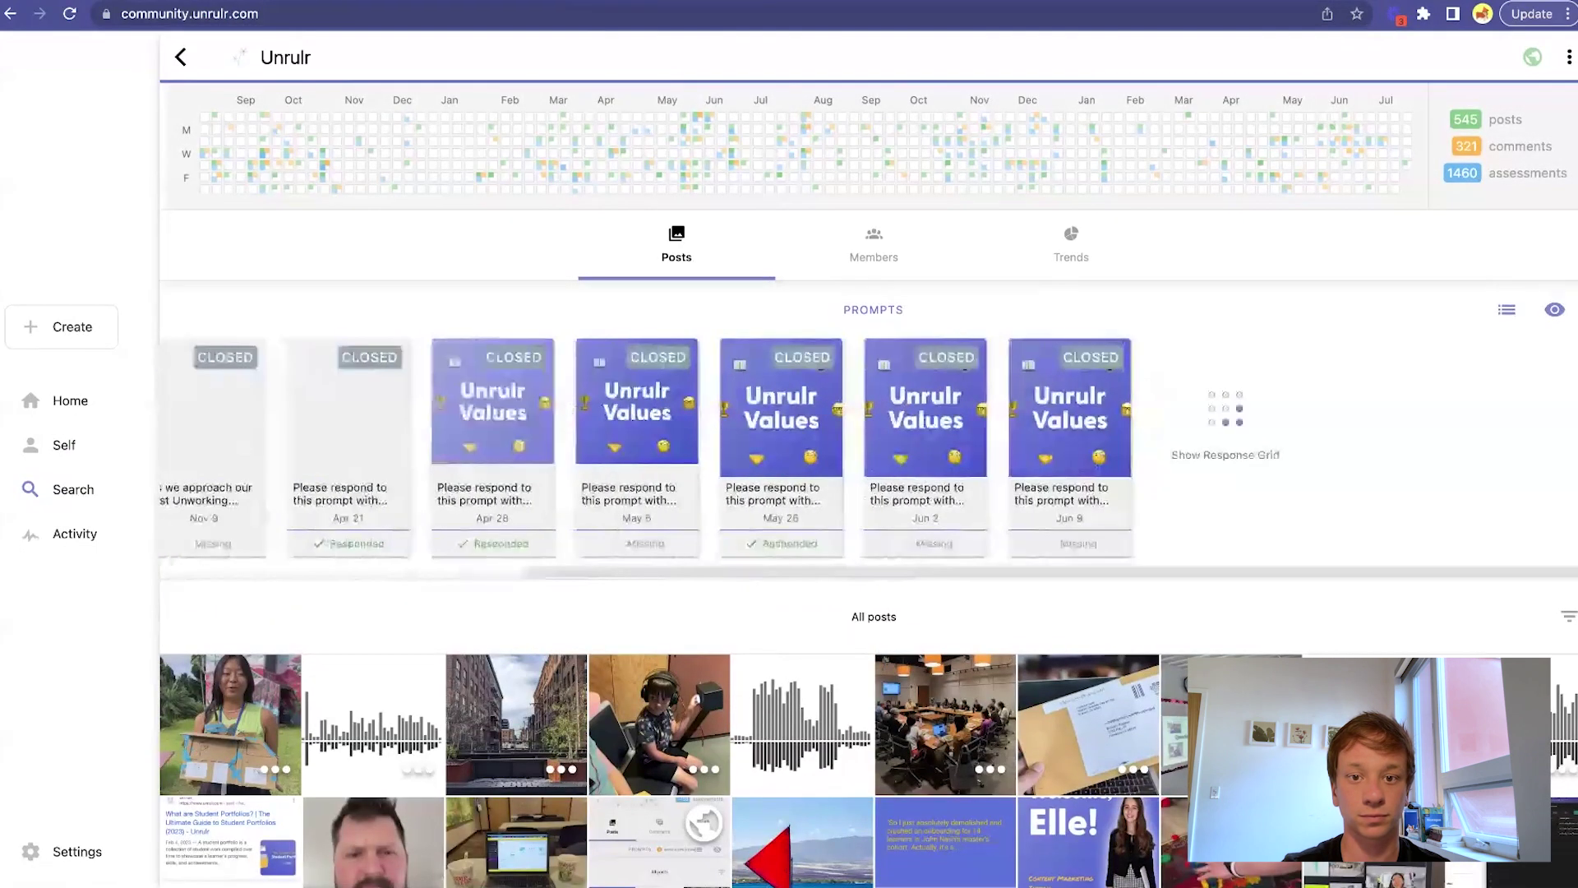
left_click(74, 533)
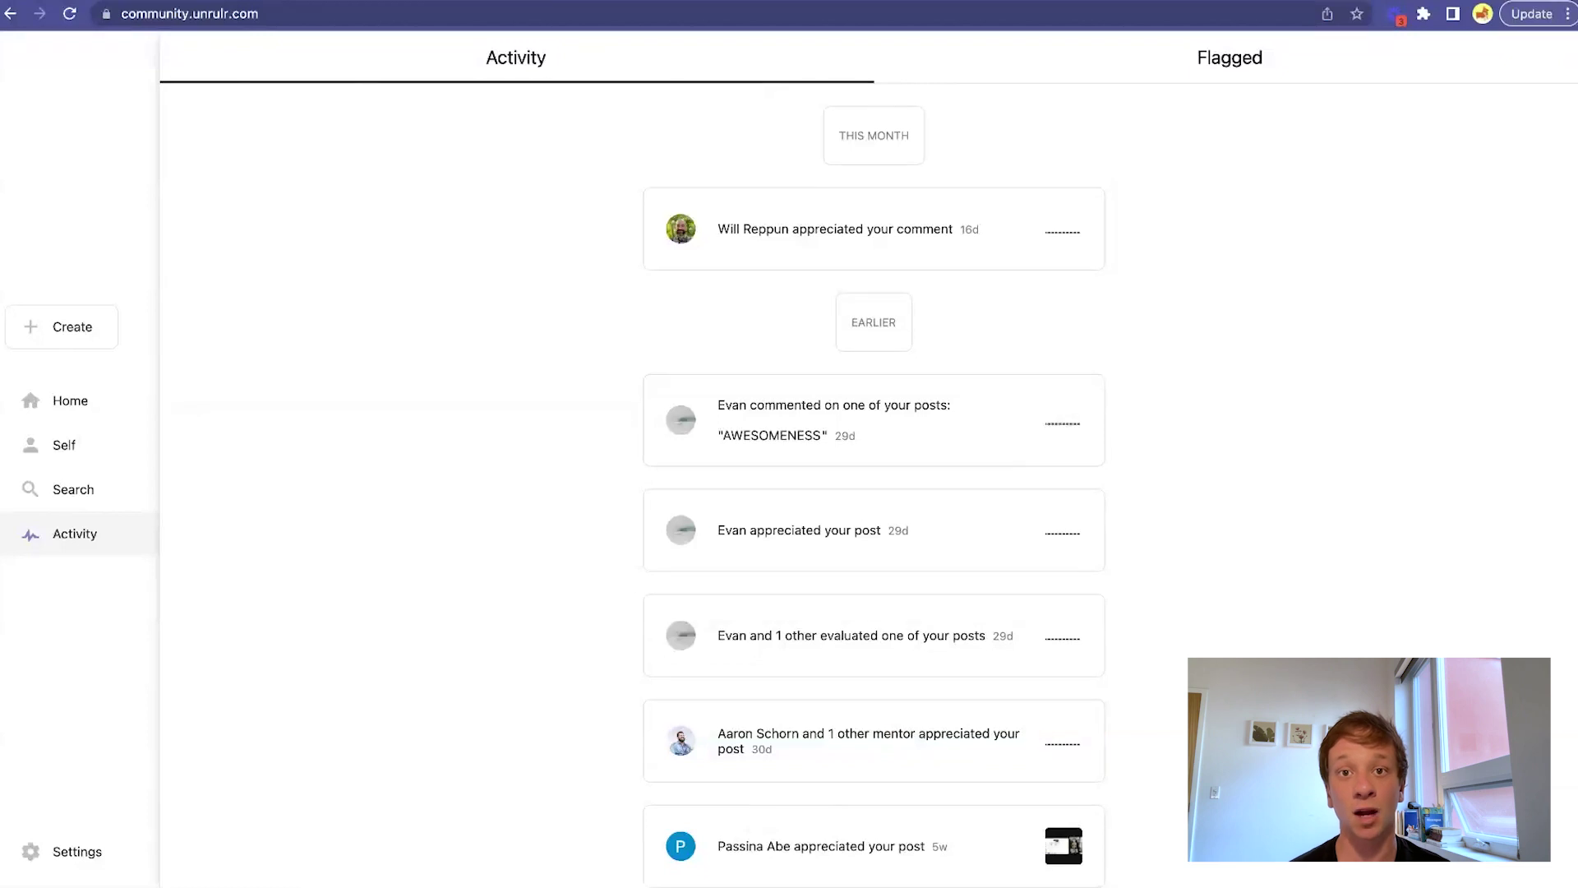
left_click(1290, 66)
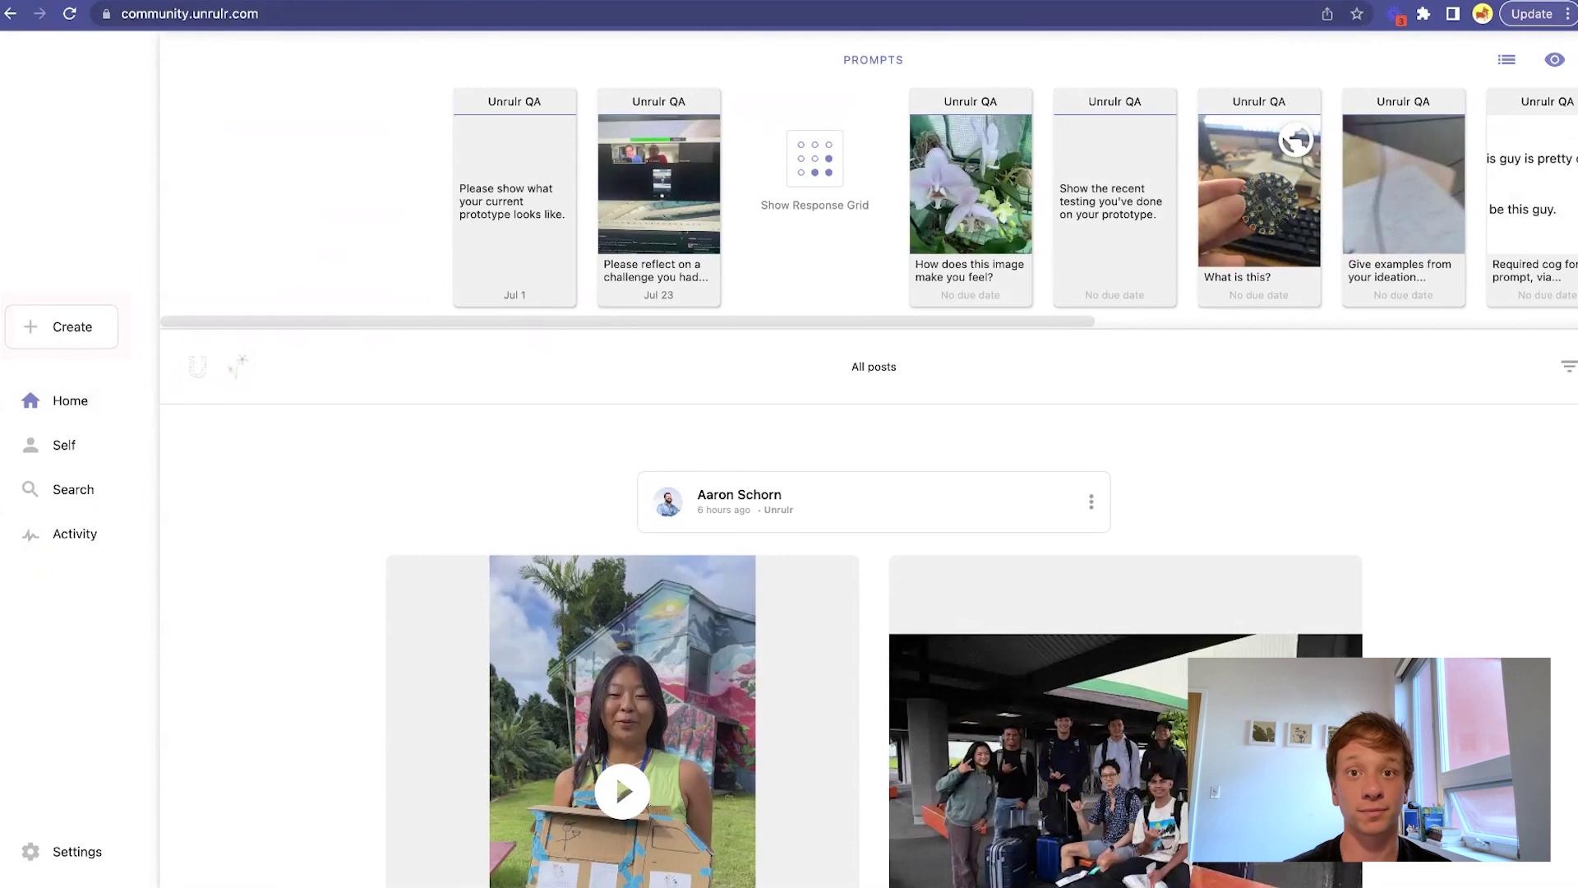
Begin a new Moment post from the Create options.
left_click(63, 333)
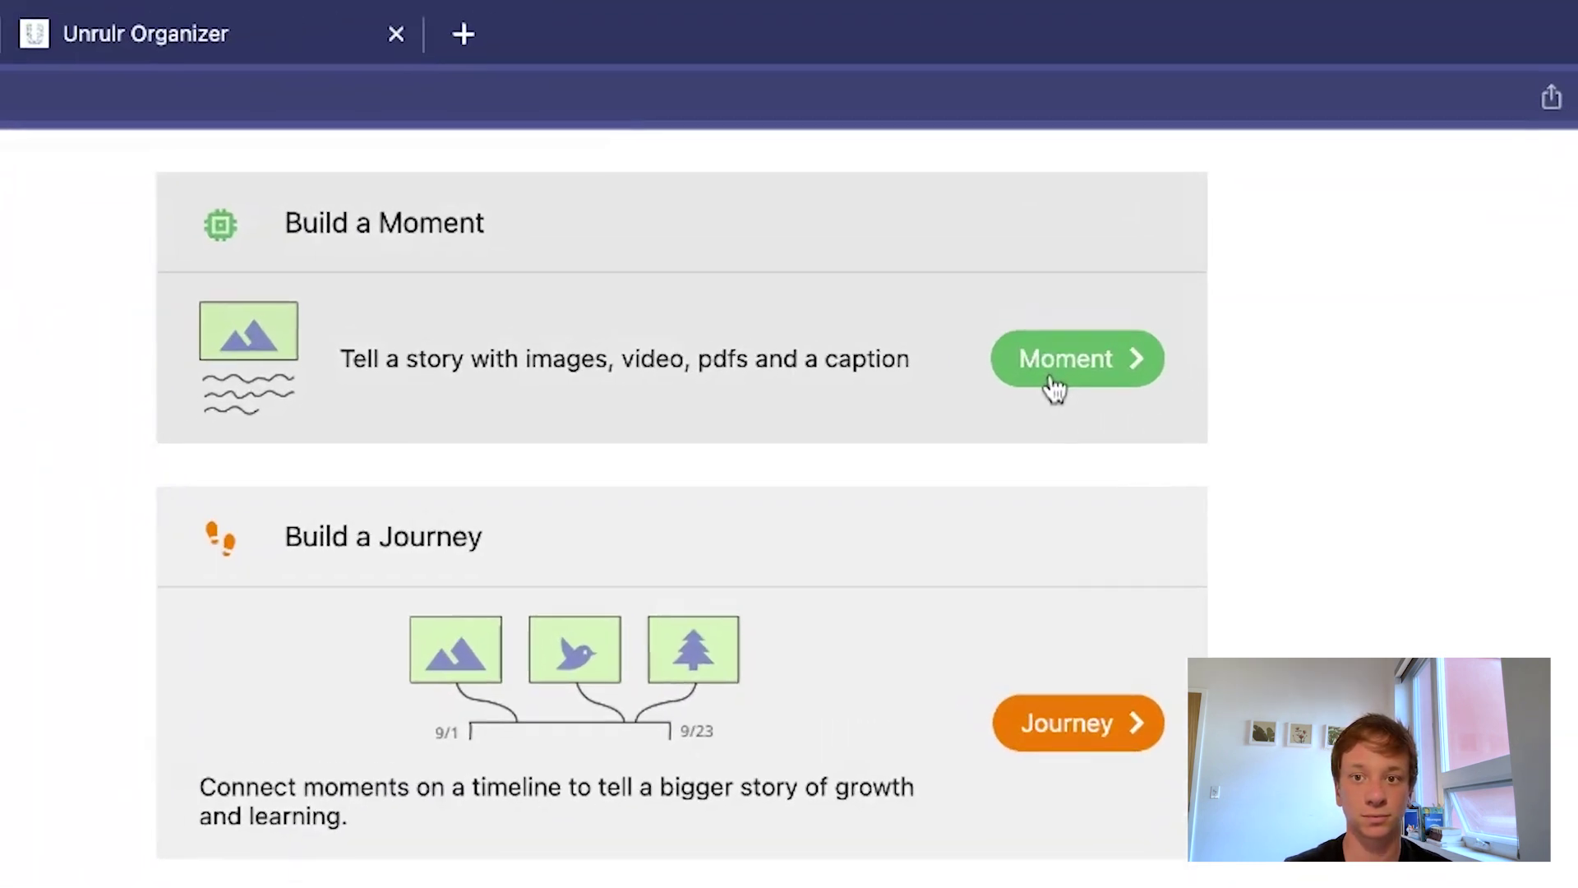
left_click(1055, 393)
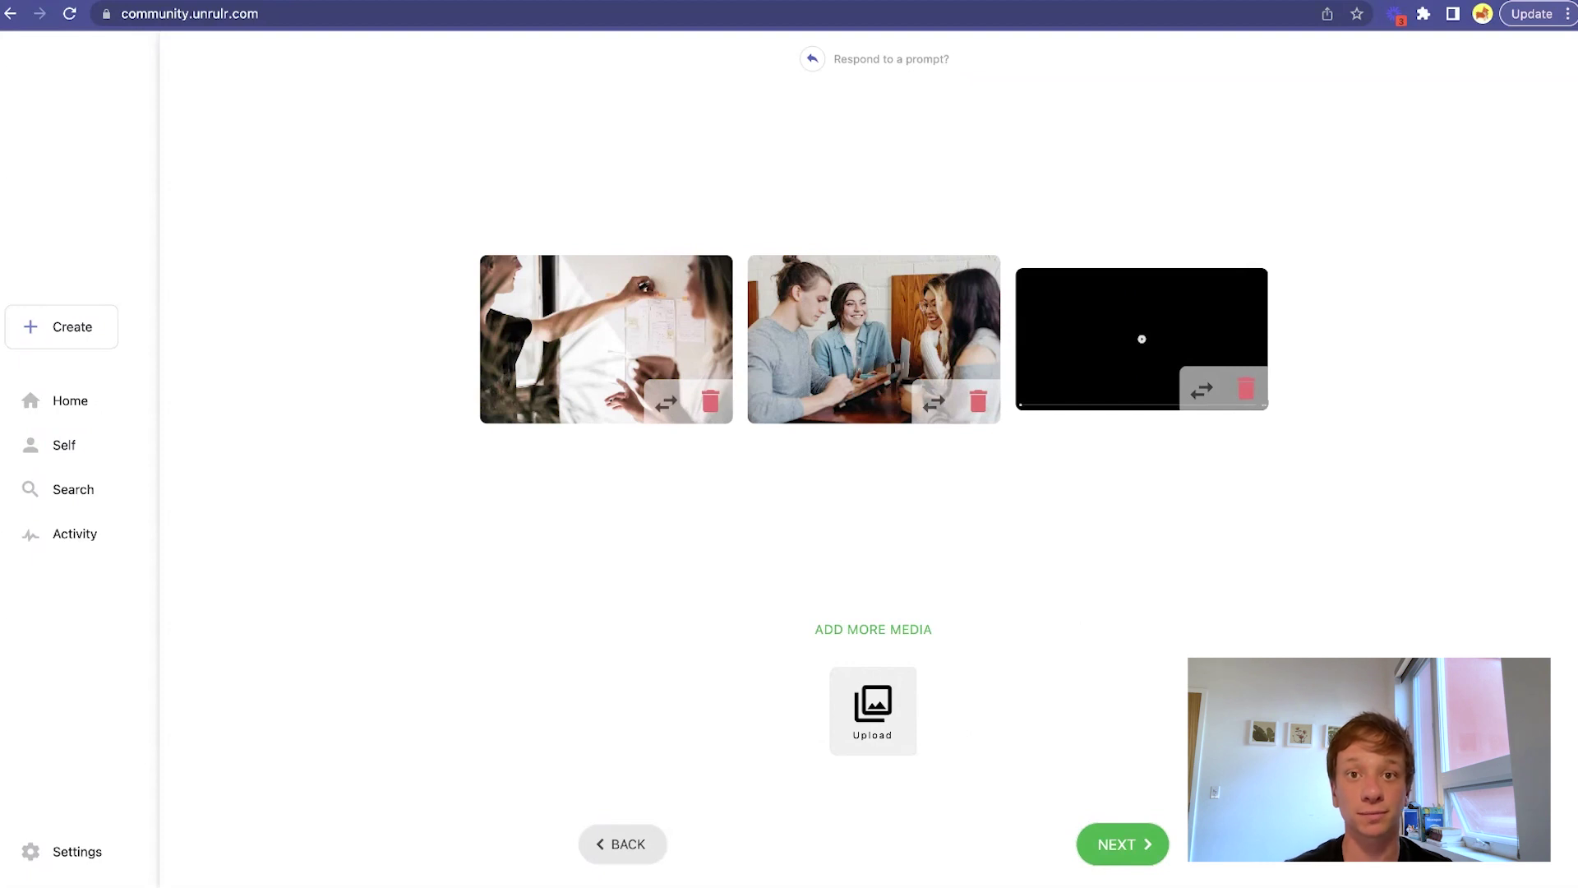
Tag the moment with the Persisting and Creating Habits of Mind cogs and continue.
left_click(1122, 847)
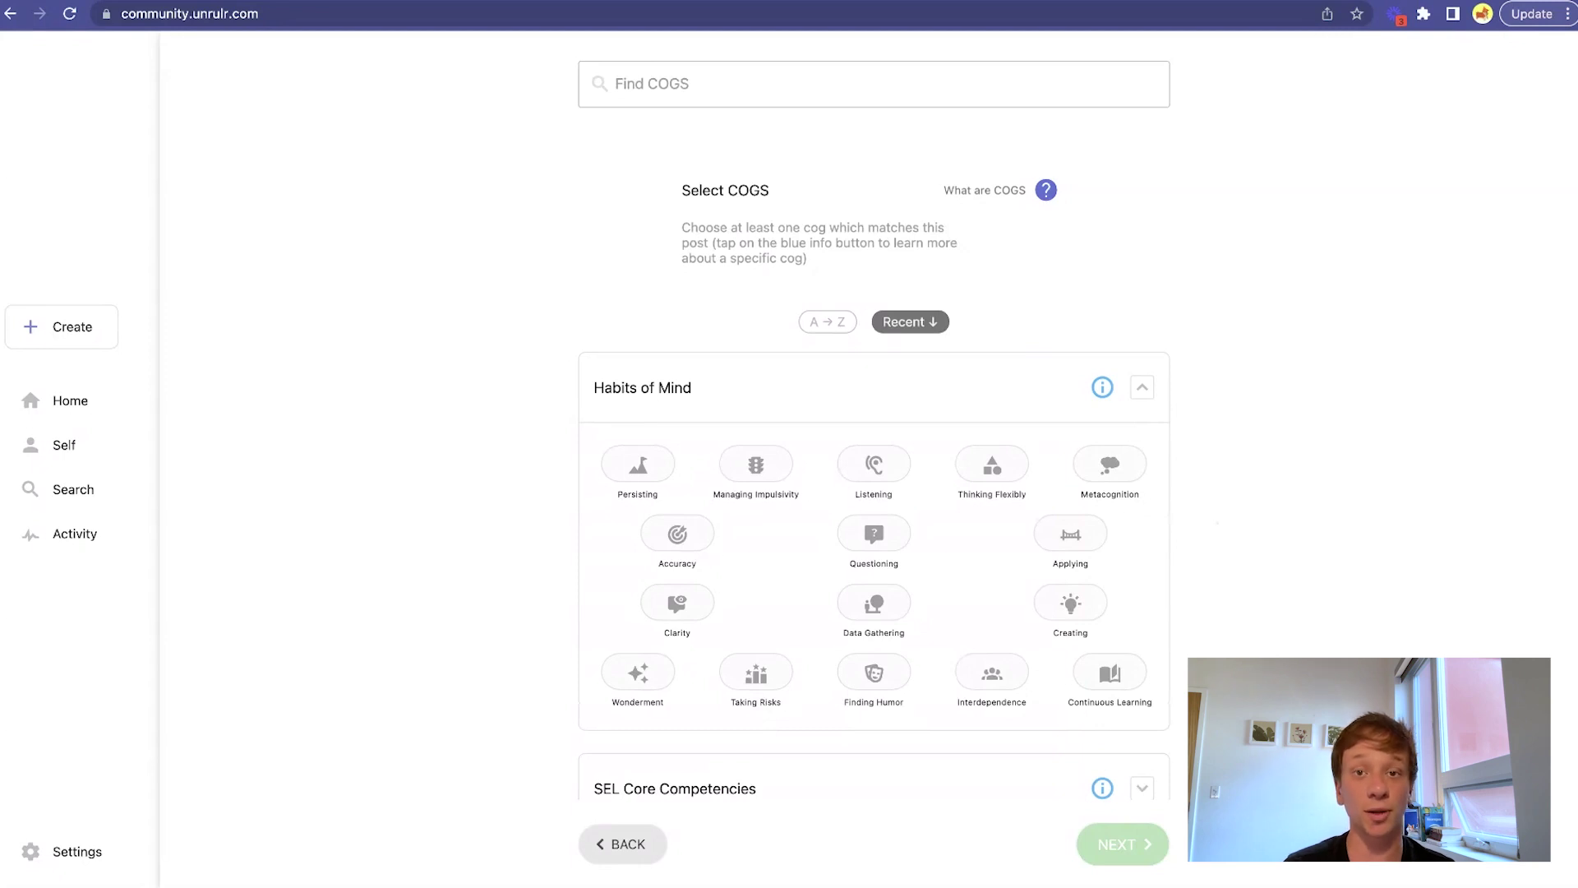
left_click(628, 479)
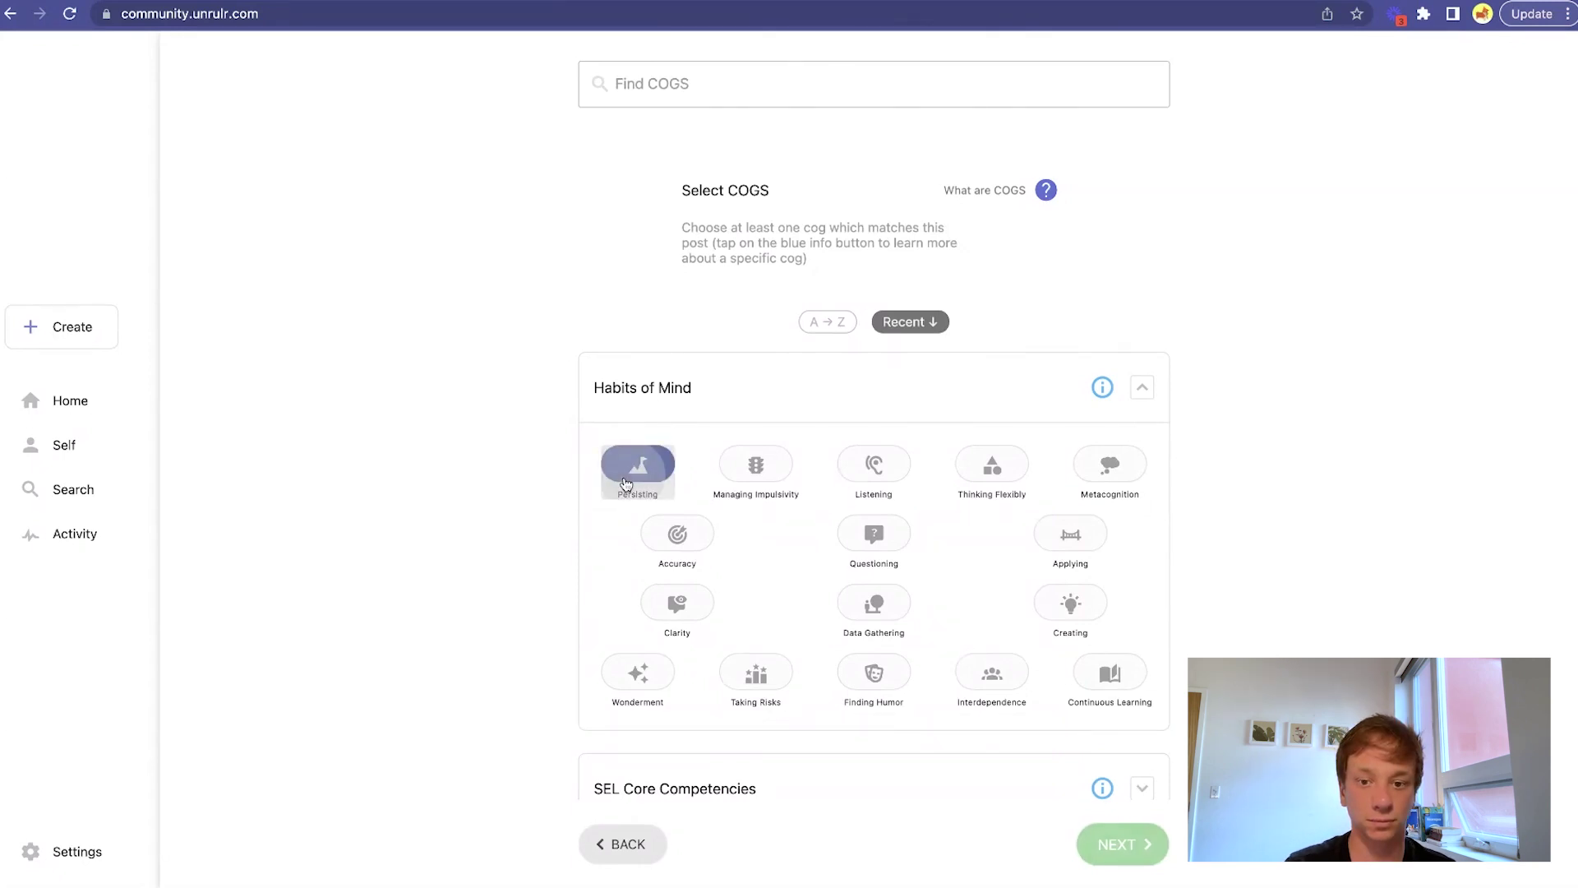
left_click(1071, 604)
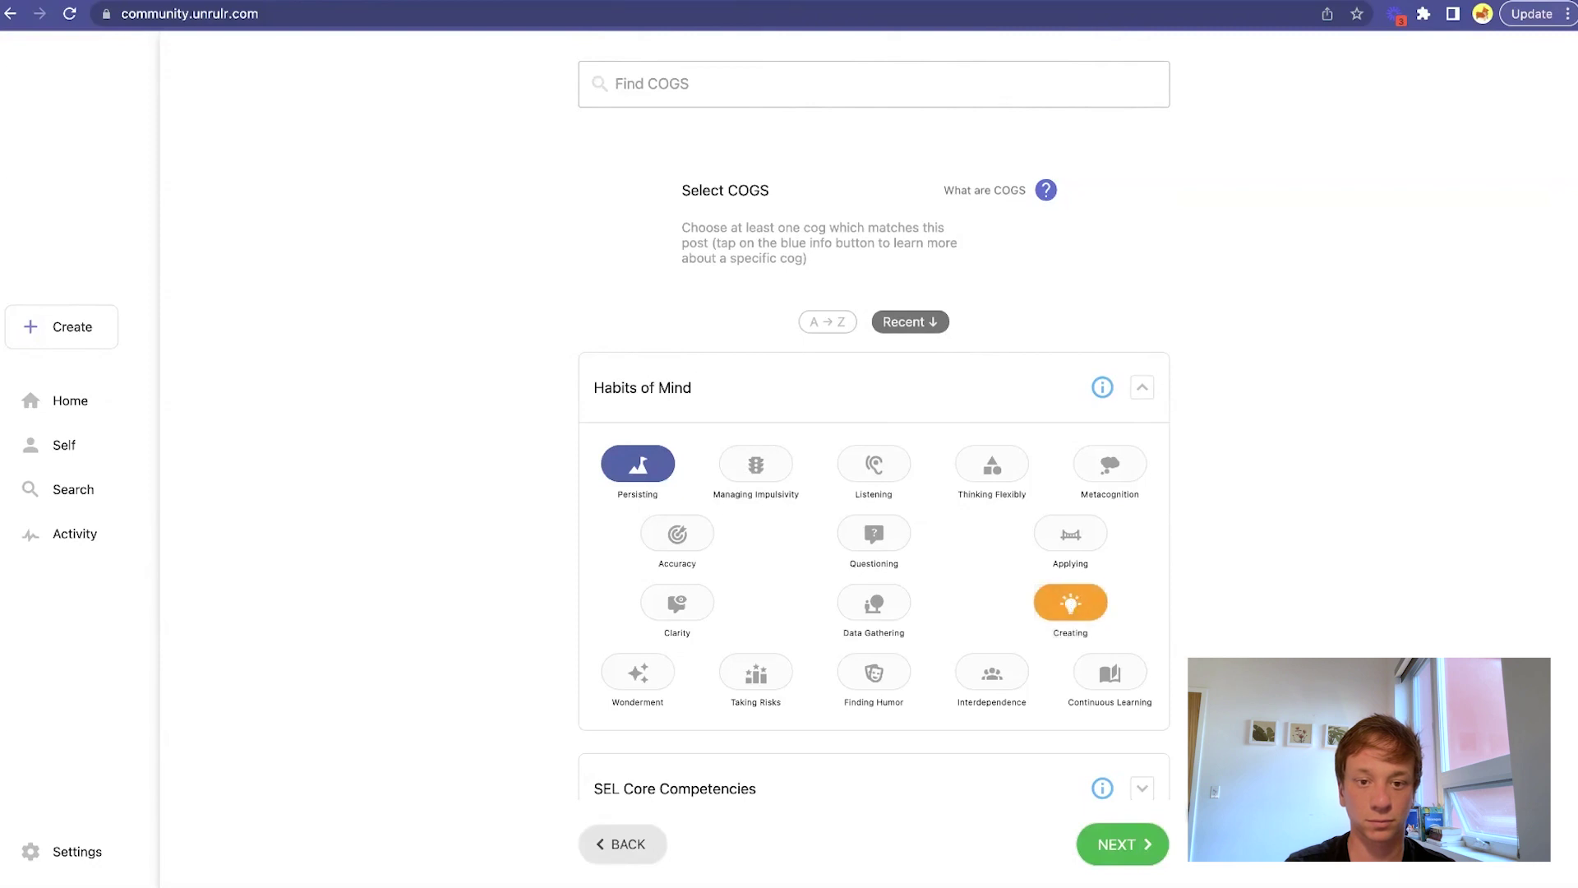
left_click(1144, 844)
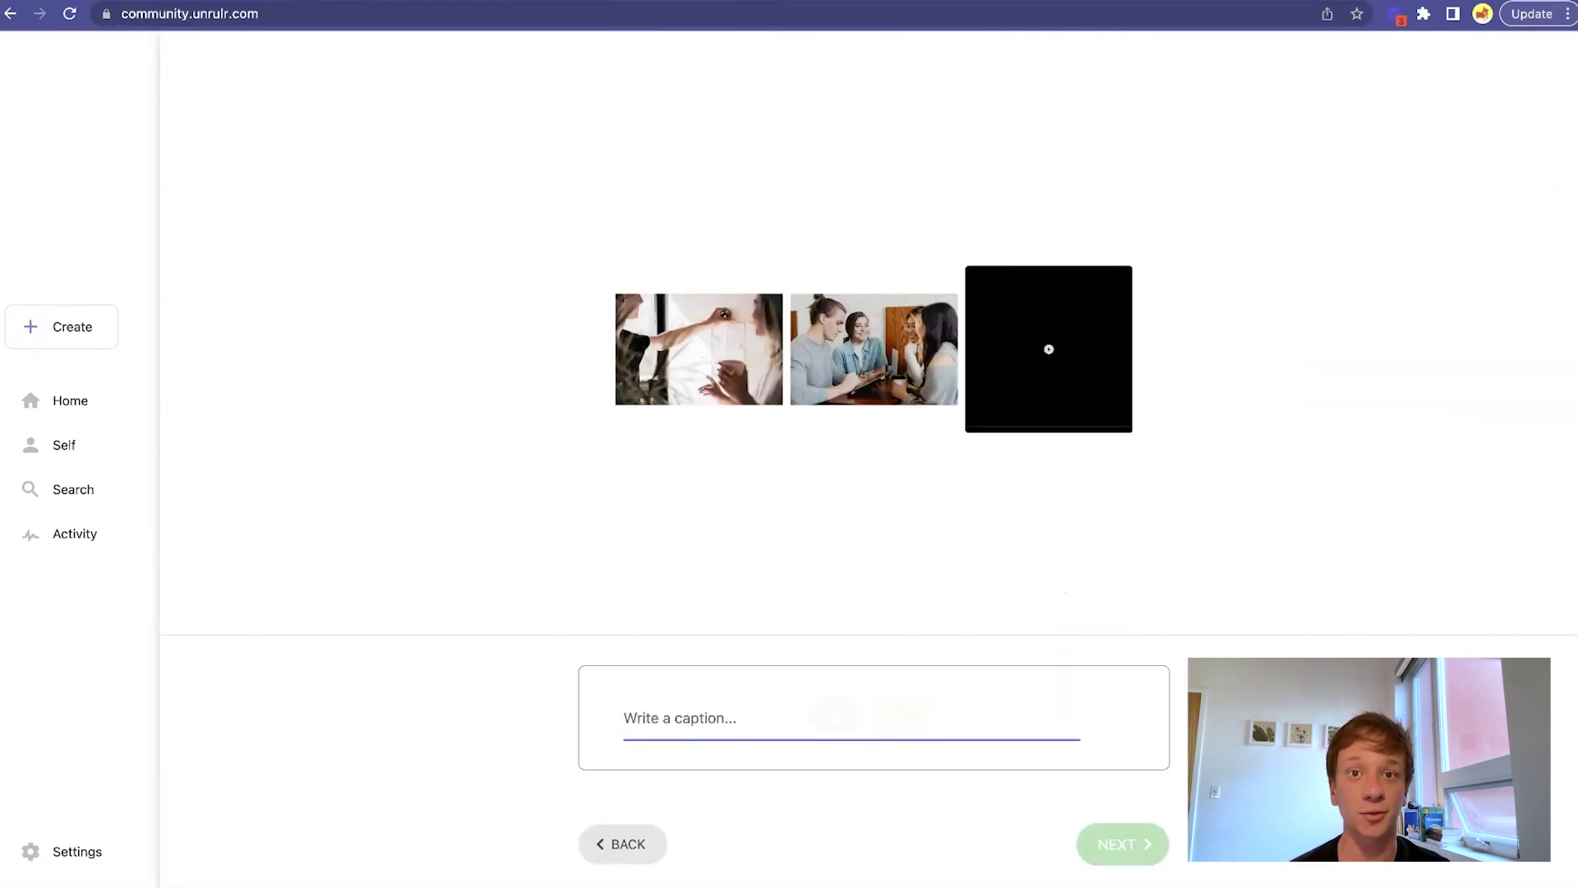
Caption the moment, share with Unrulr Full Cohort and Unrulr Internships learners and teachers, and preview.
left_click(1567, 408)
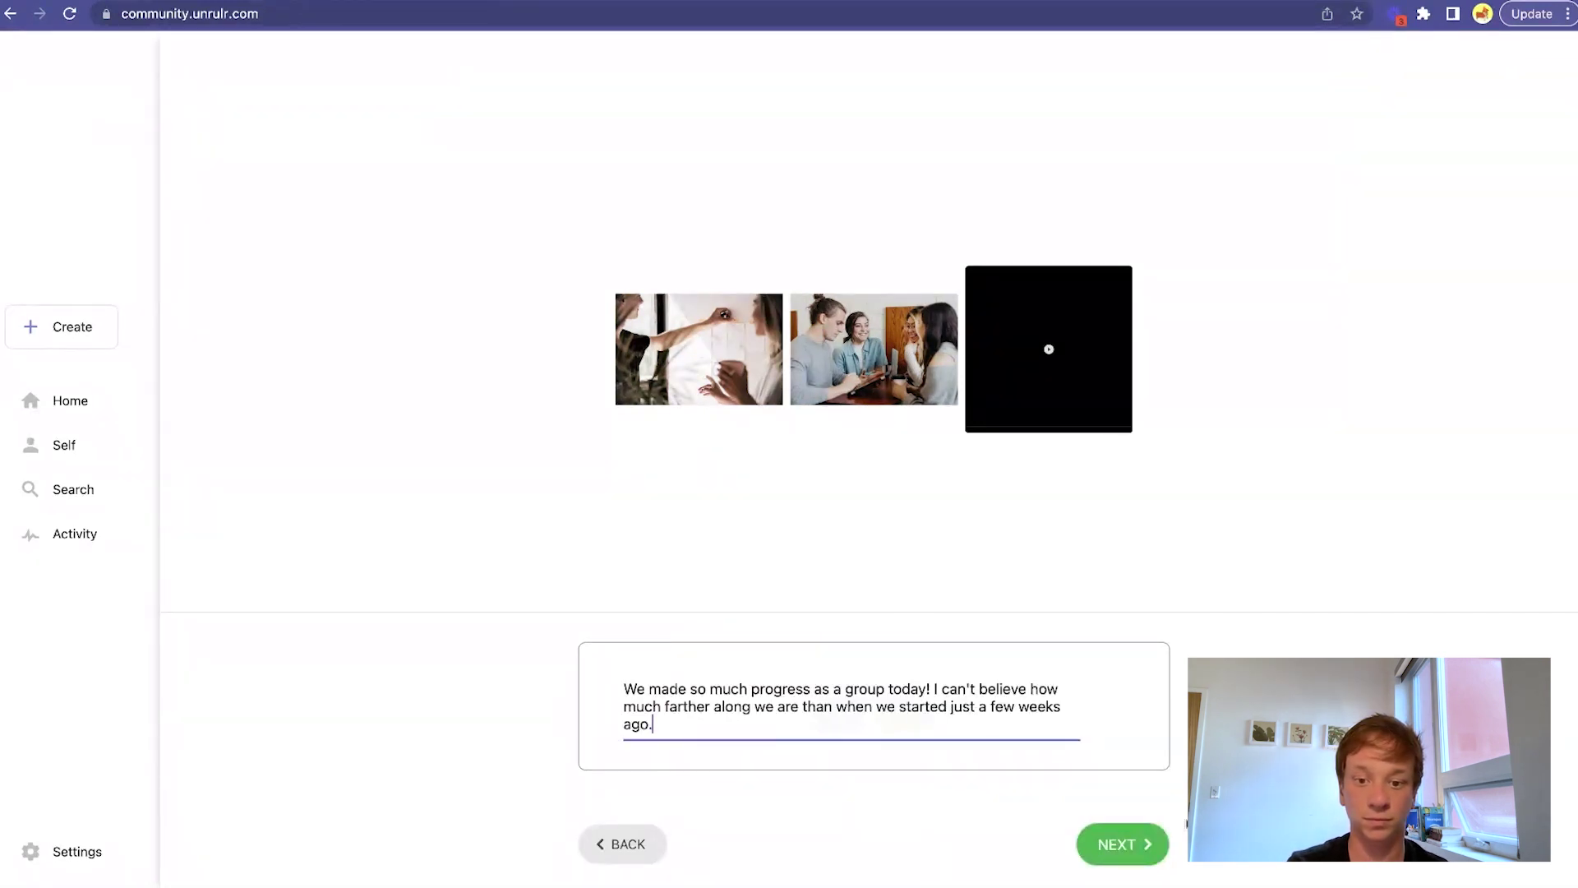
left_click(1122, 844)
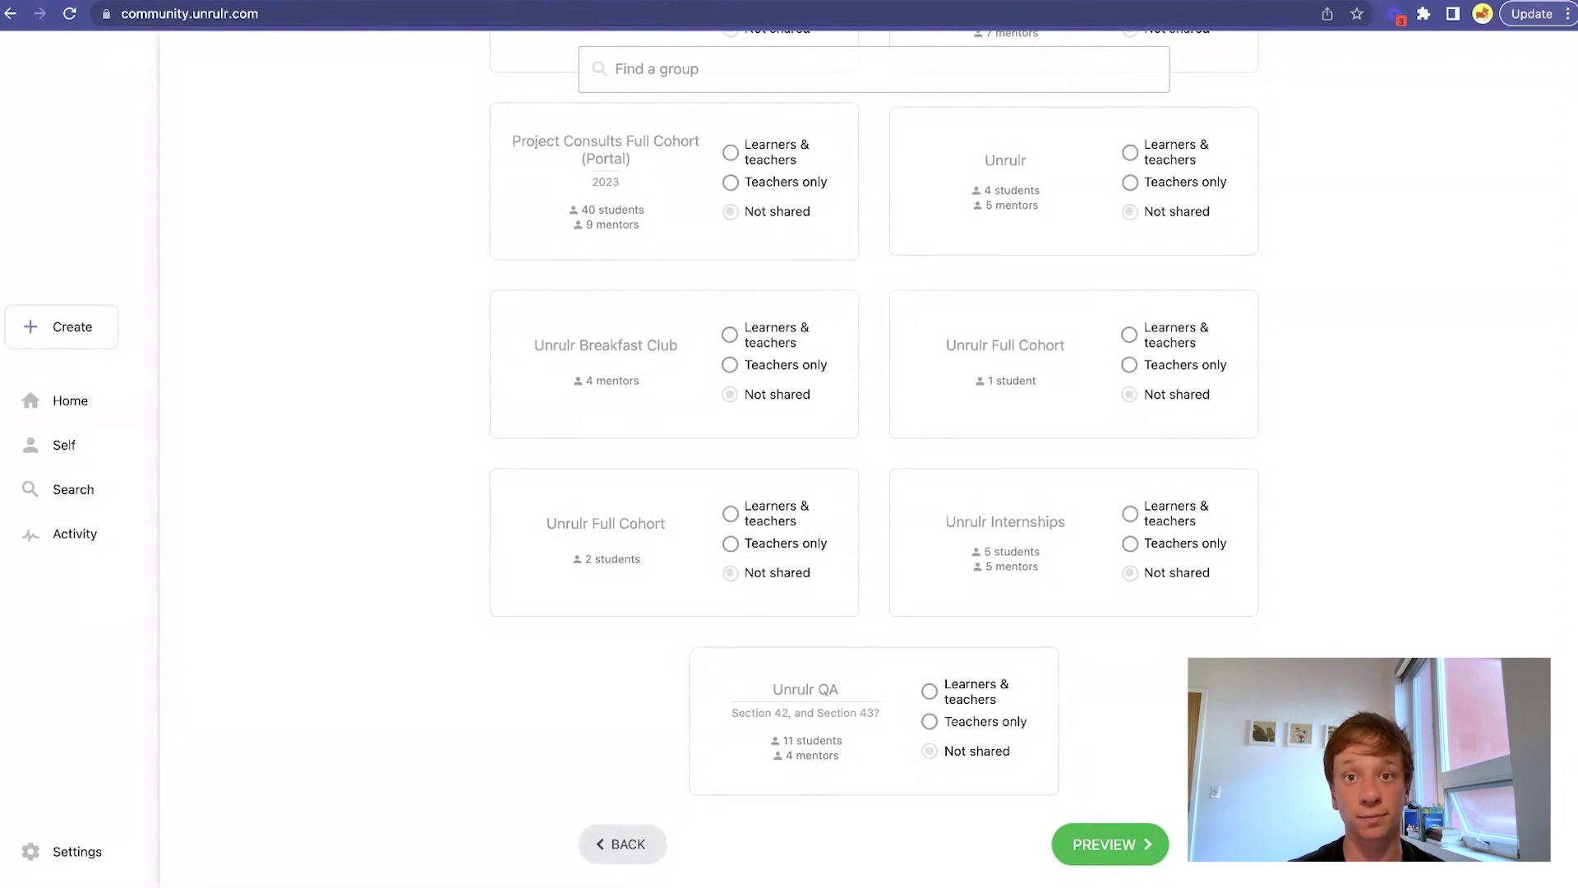
left_click(782, 516)
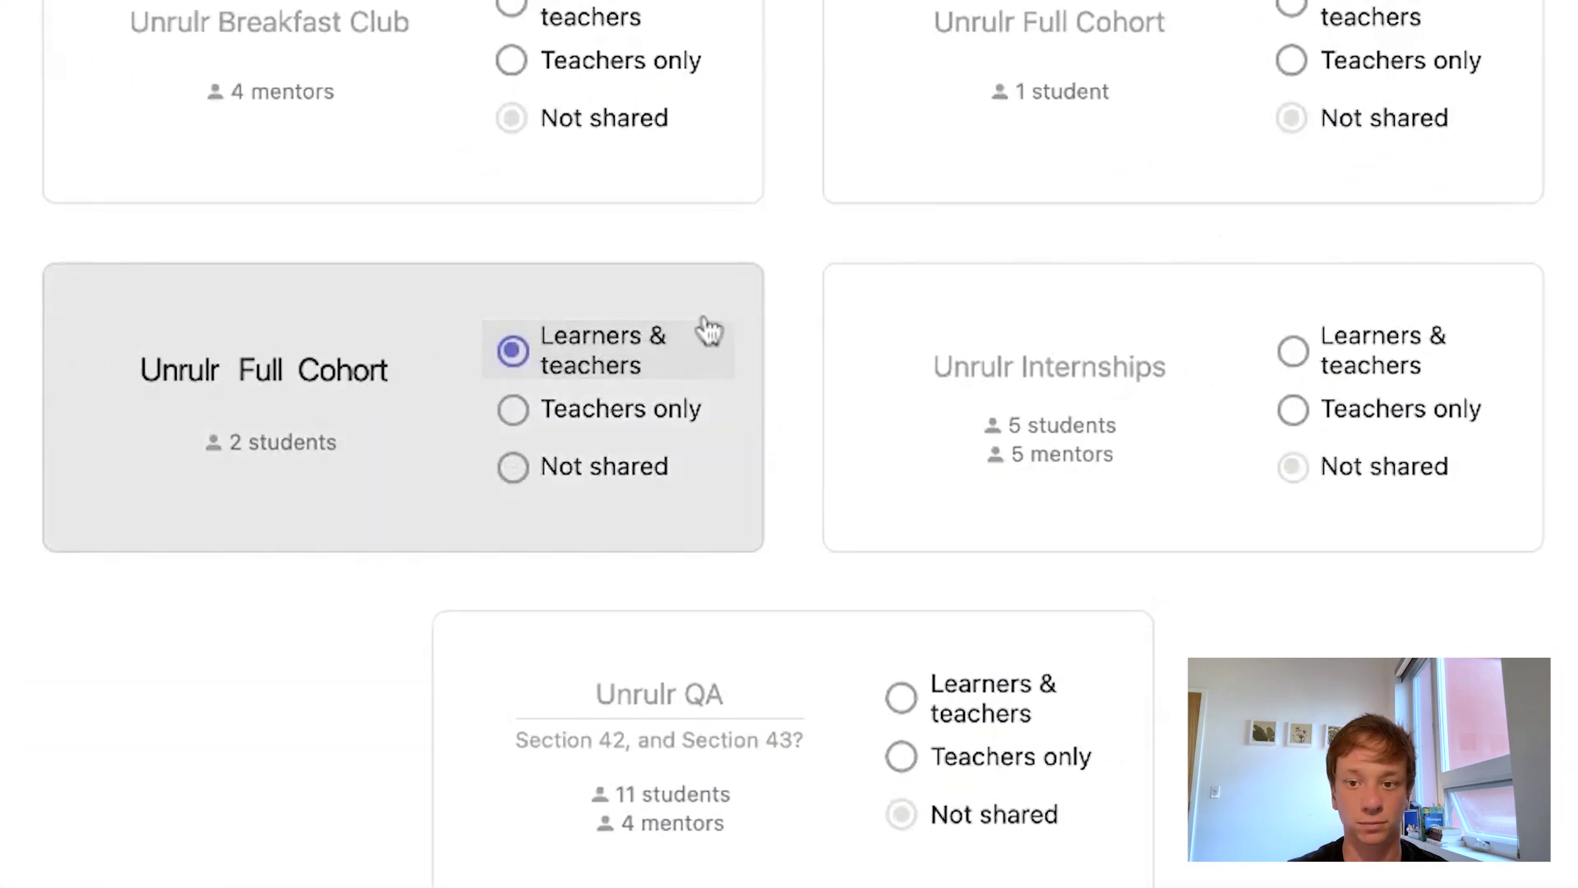
left_click(1292, 354)
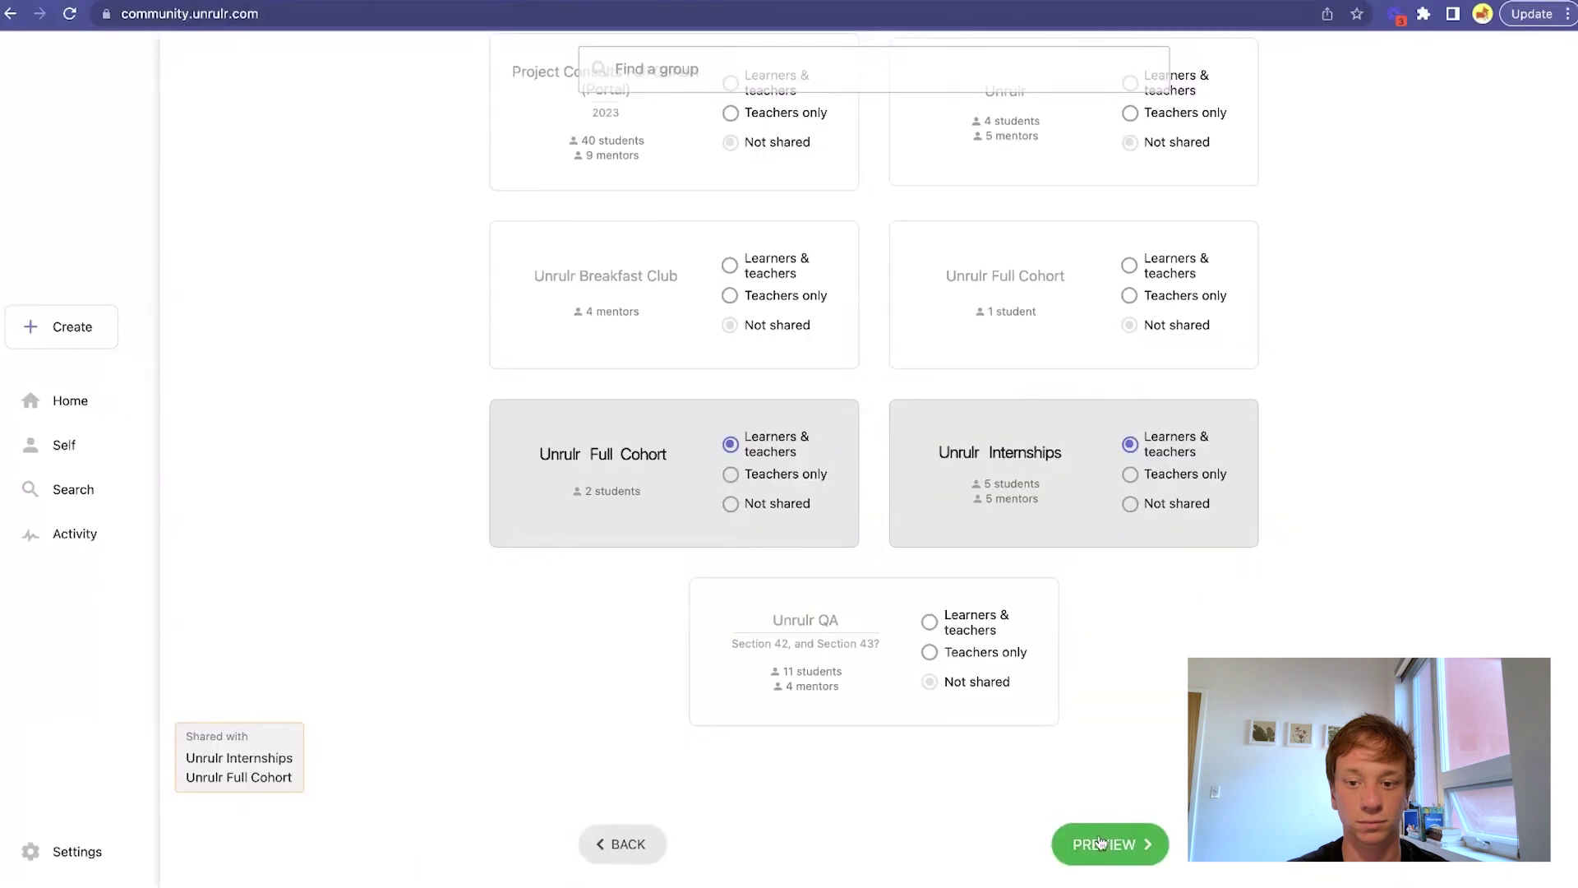
left_click(1100, 842)
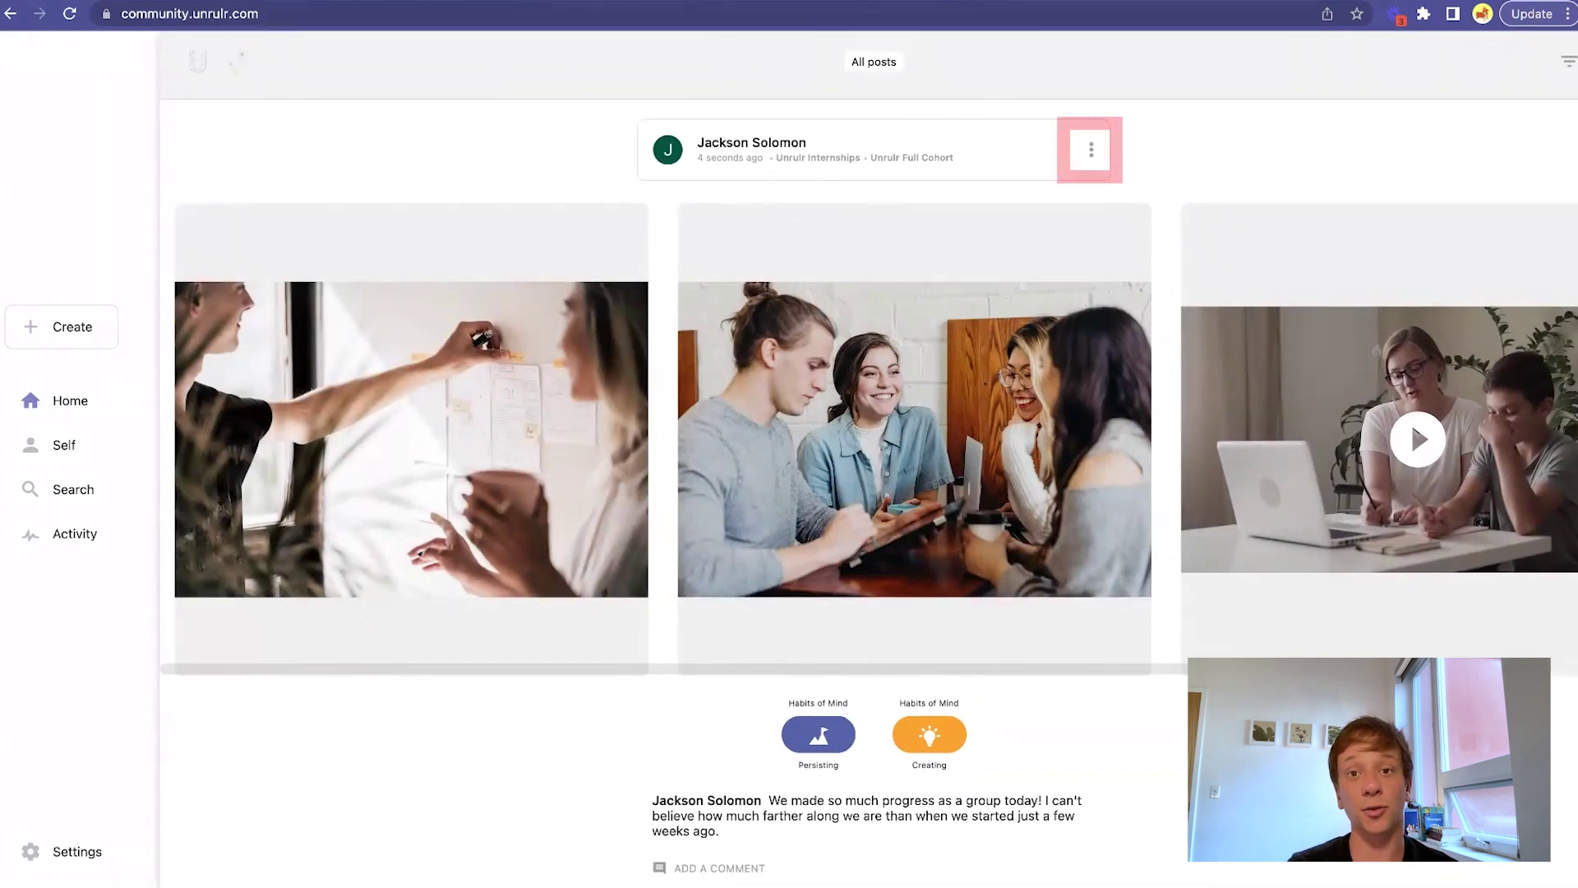
Choose Edit Moment from the new post's three-dot menu.
left_click(1092, 157)
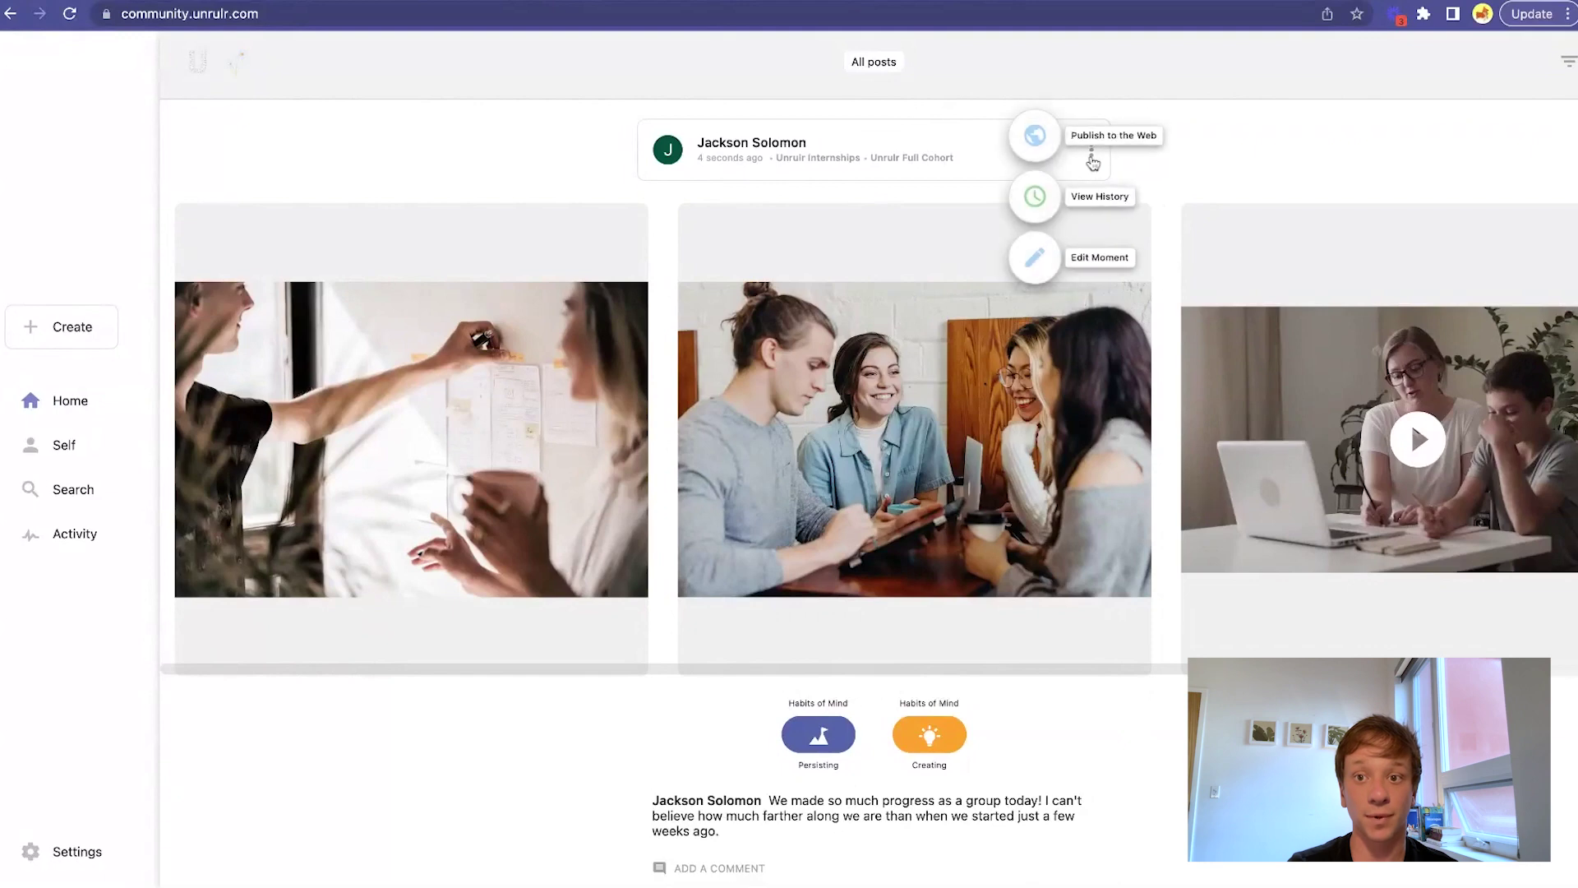
left_click(1037, 256)
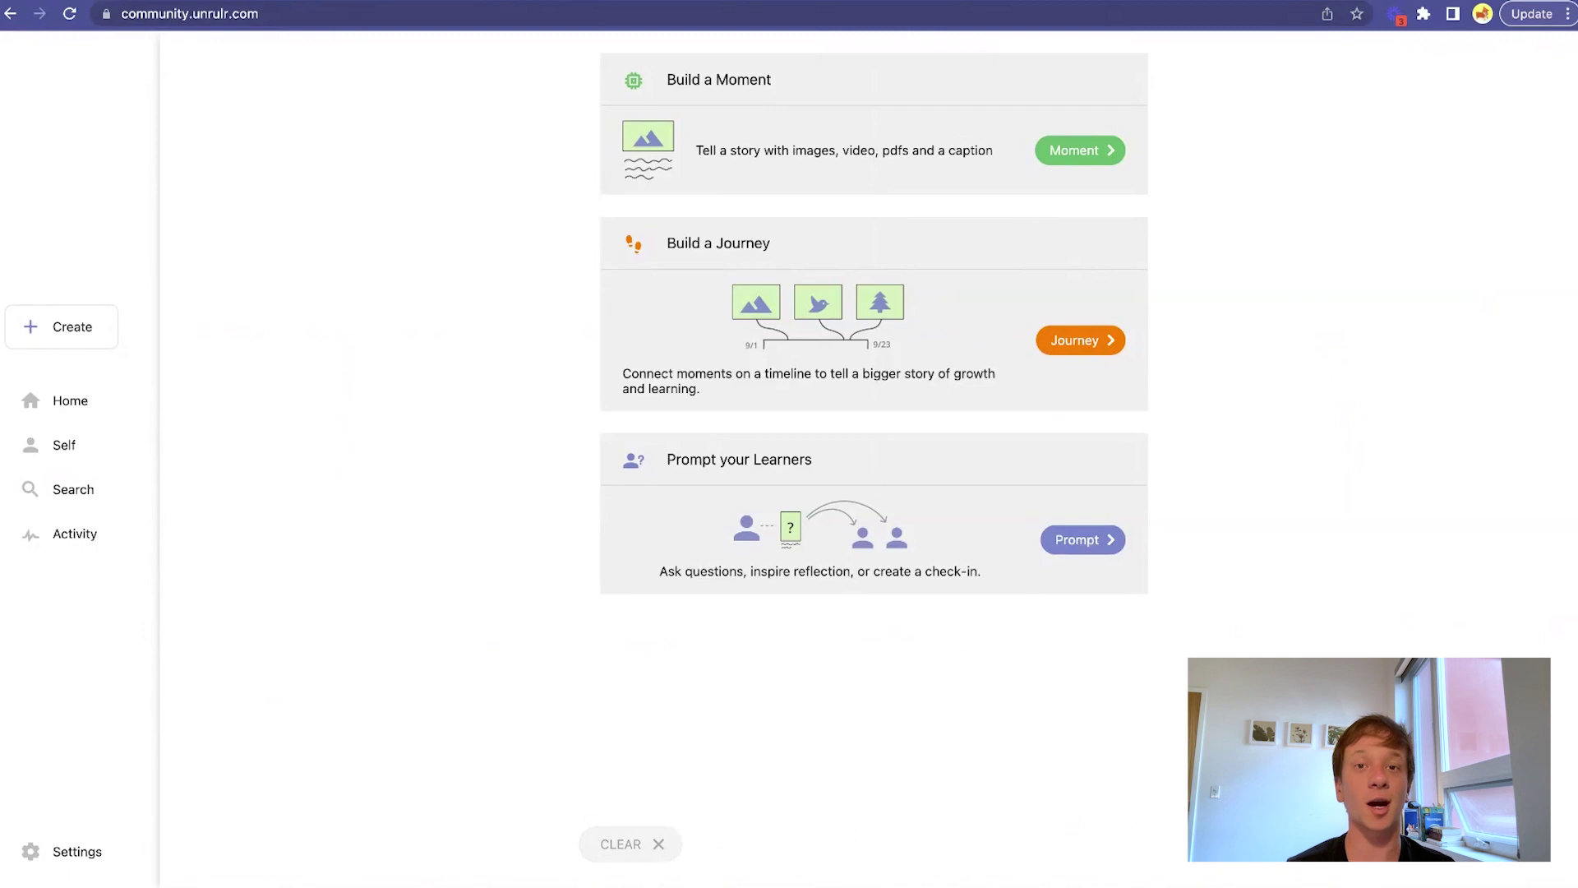
Start a learner prompt with an uploaded photo and continue to its settings.
left_click(1089, 546)
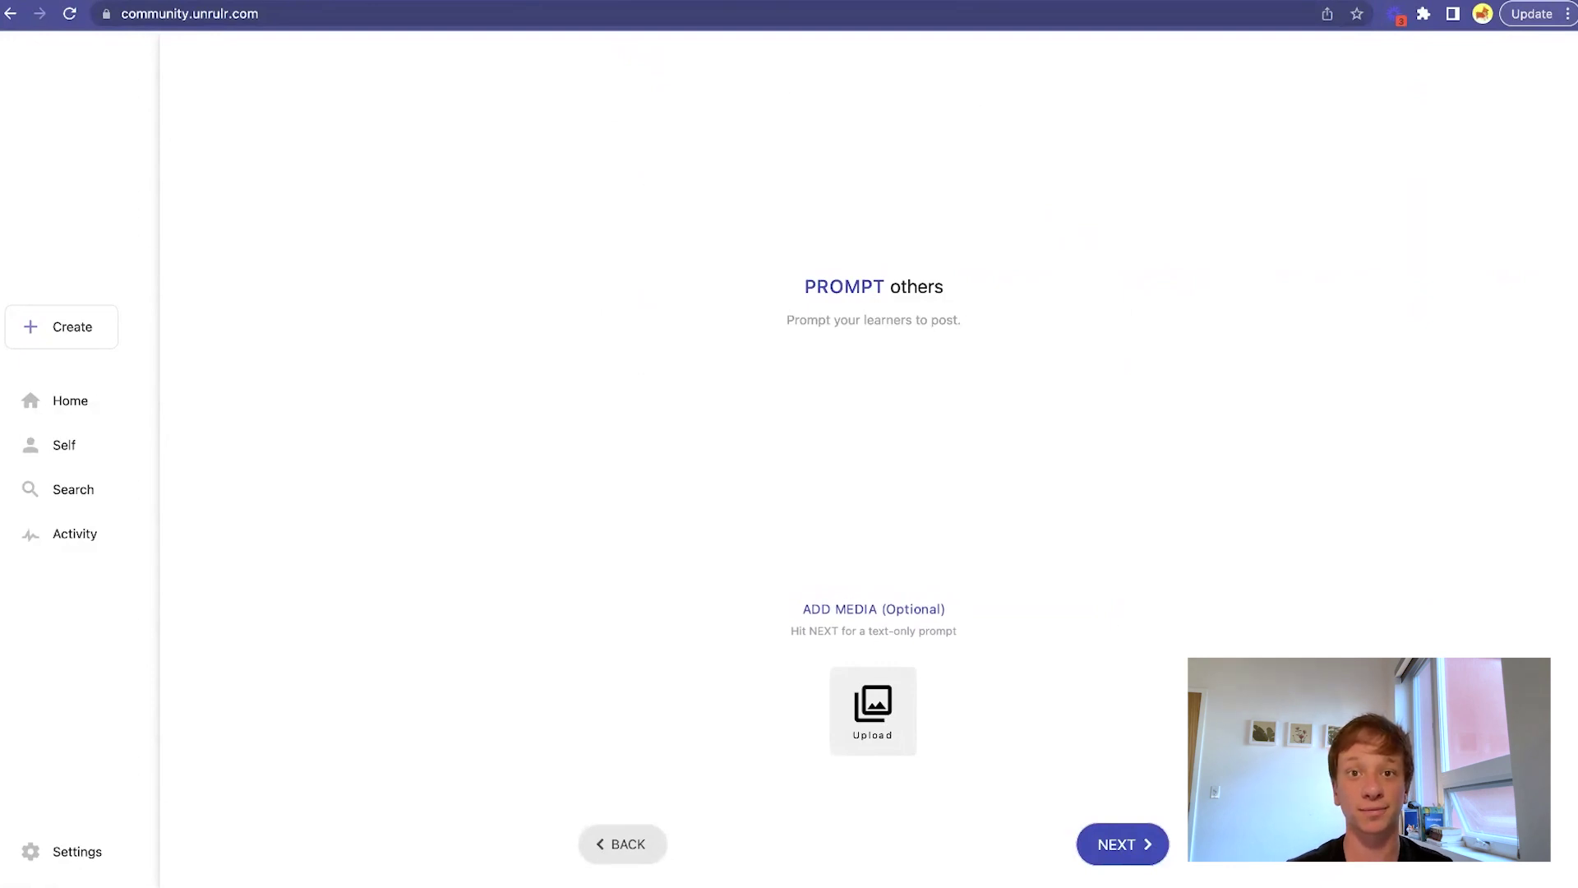
left_click(894, 741)
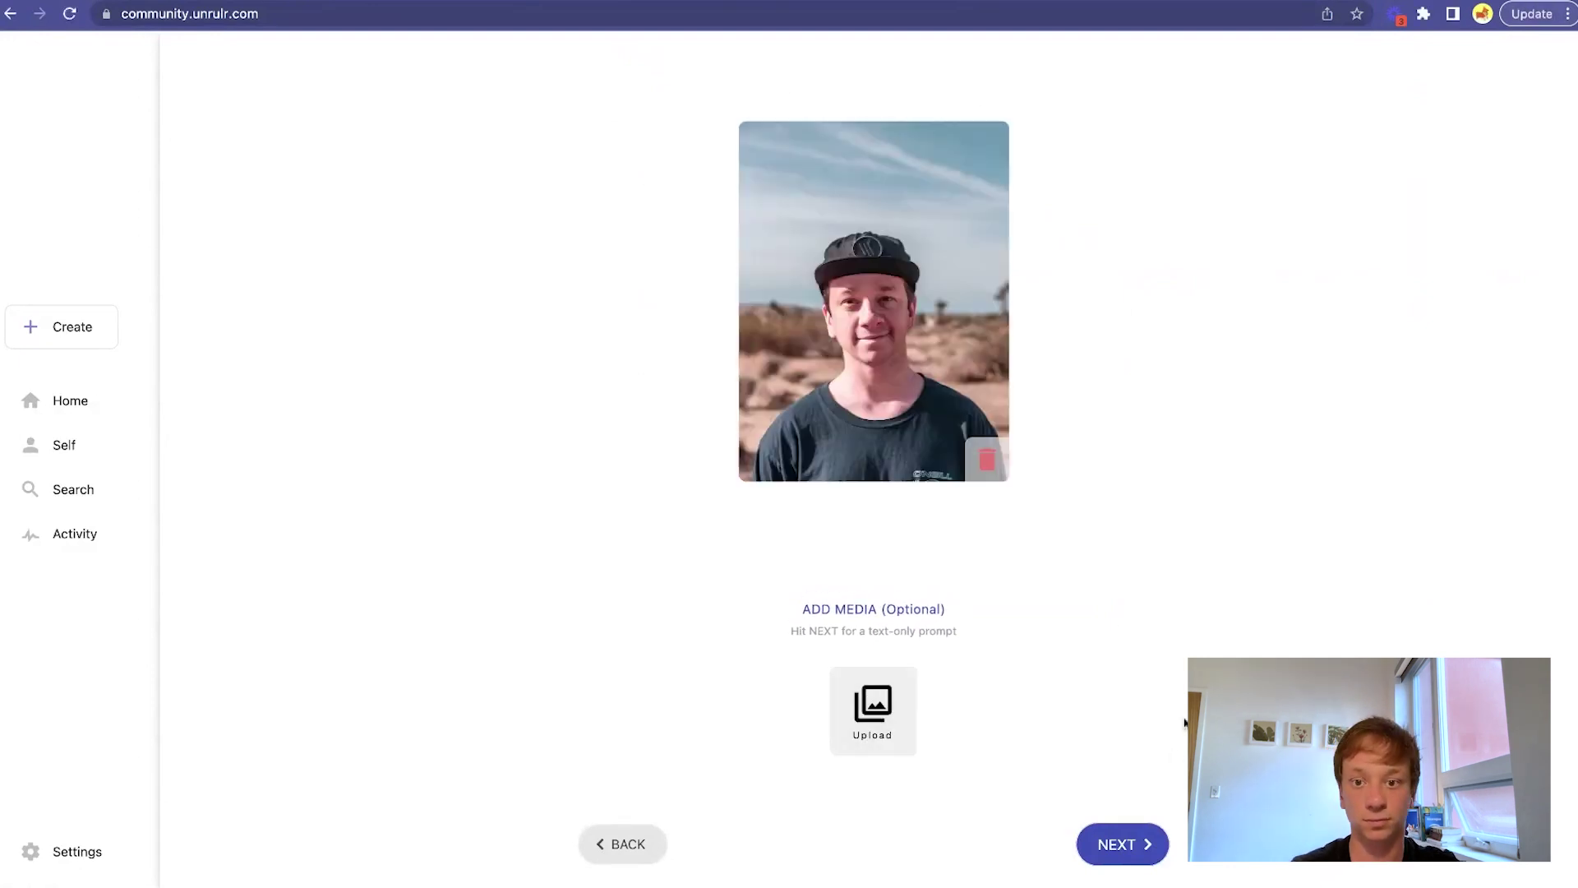
left_click(1123, 848)
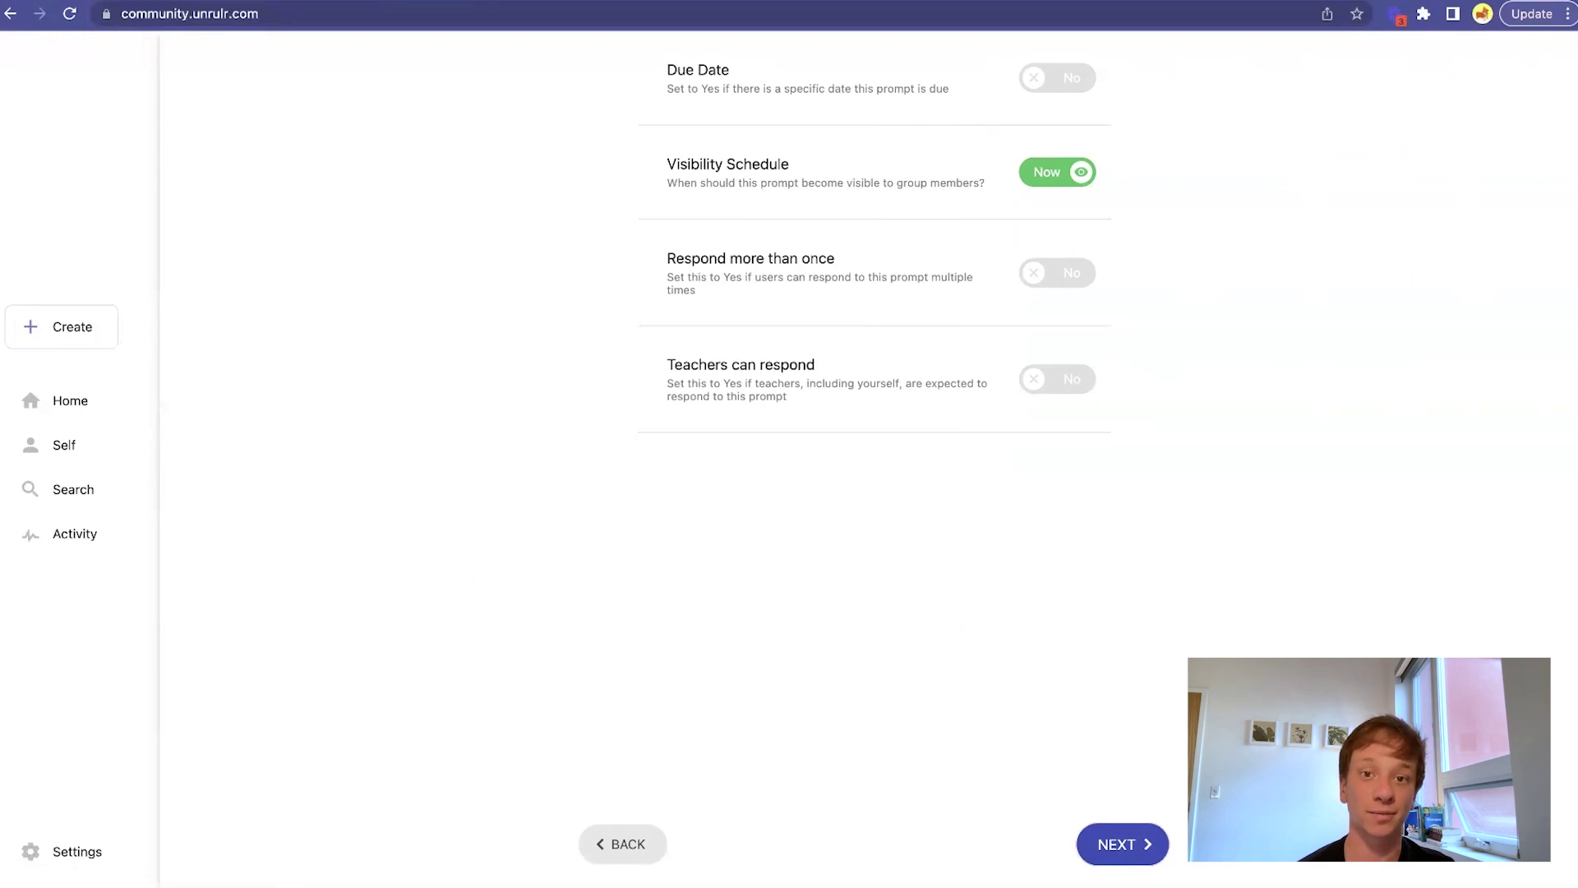
Set the due date to Jul 21, allow late responses until Jul 22, and let teachers respond.
left_click(1057, 77)
left_click(1056, 148)
left_click(945, 492)
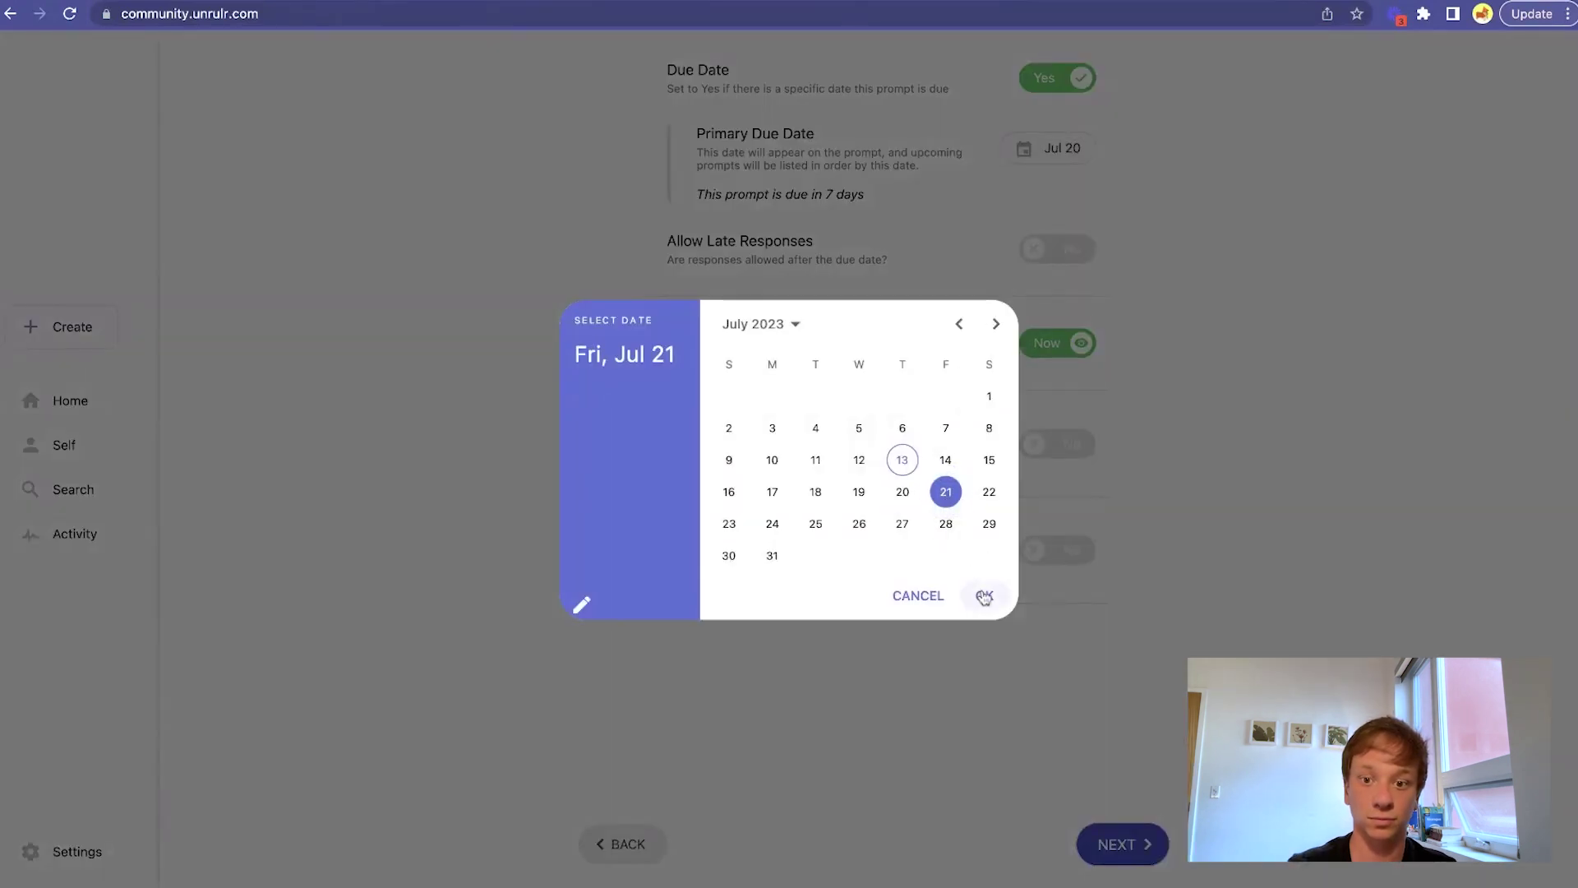
left_click(983, 595)
left_click(1057, 248)
left_click(1063, 317)
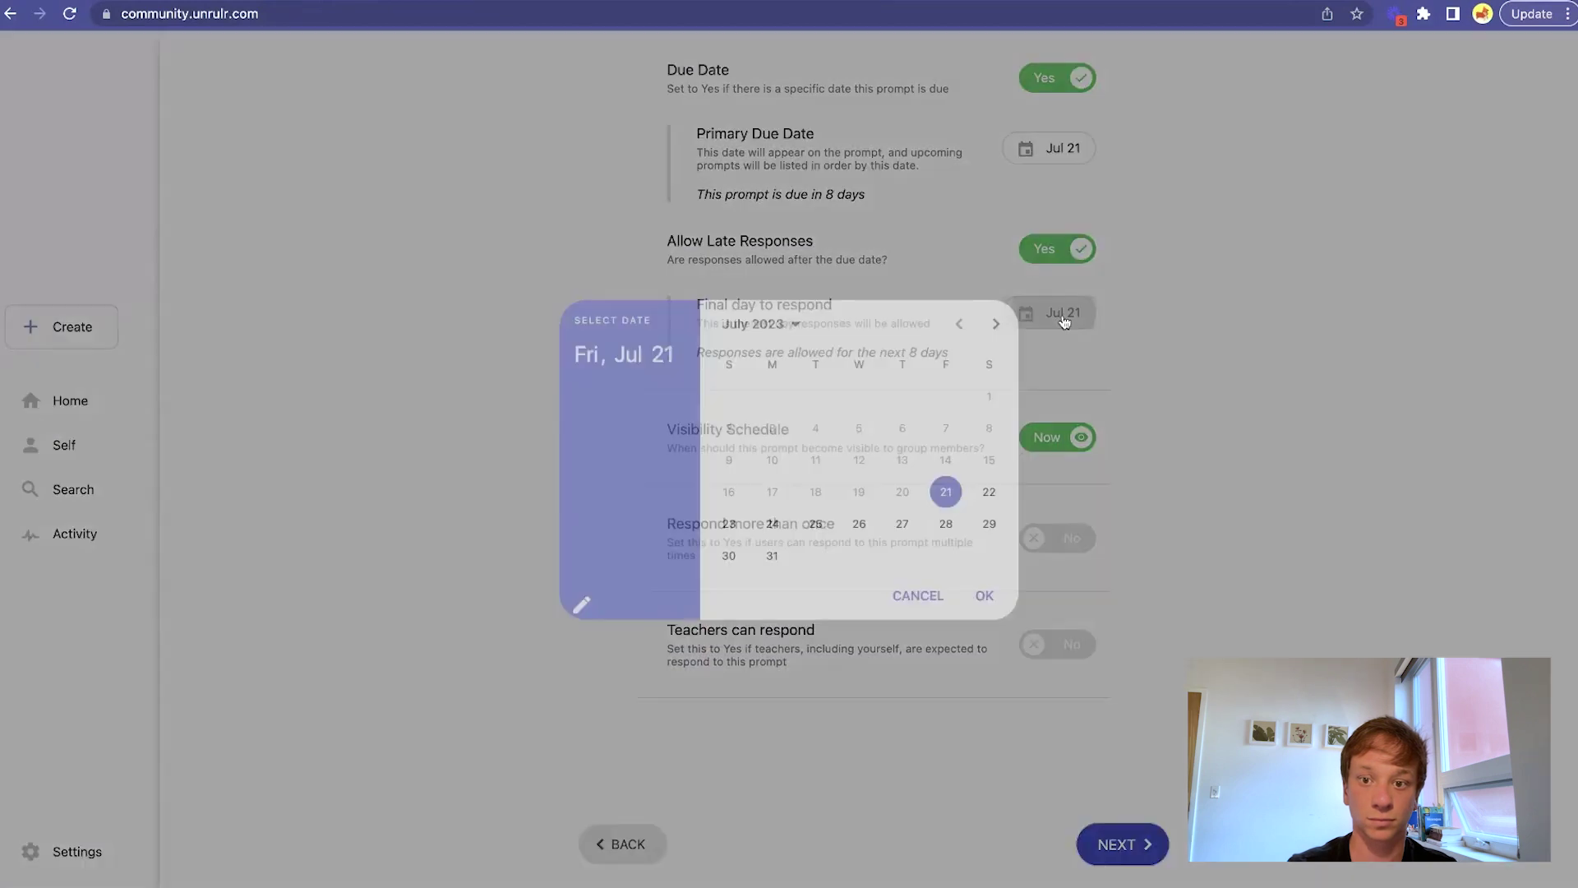
left_click(988, 491)
left_click(983, 595)
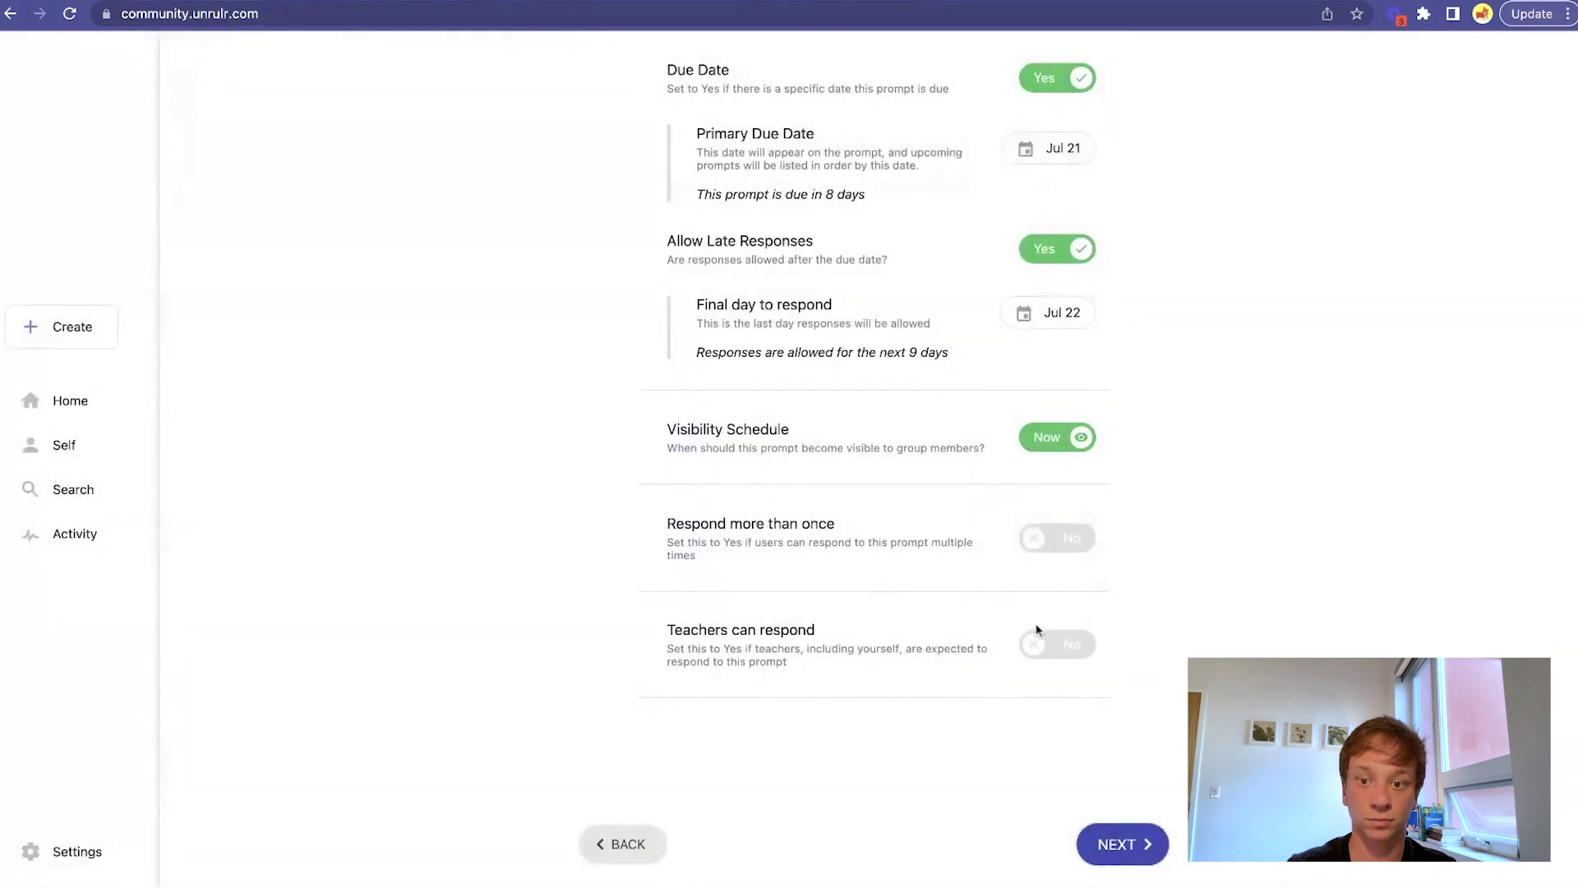
left_click(1037, 643)
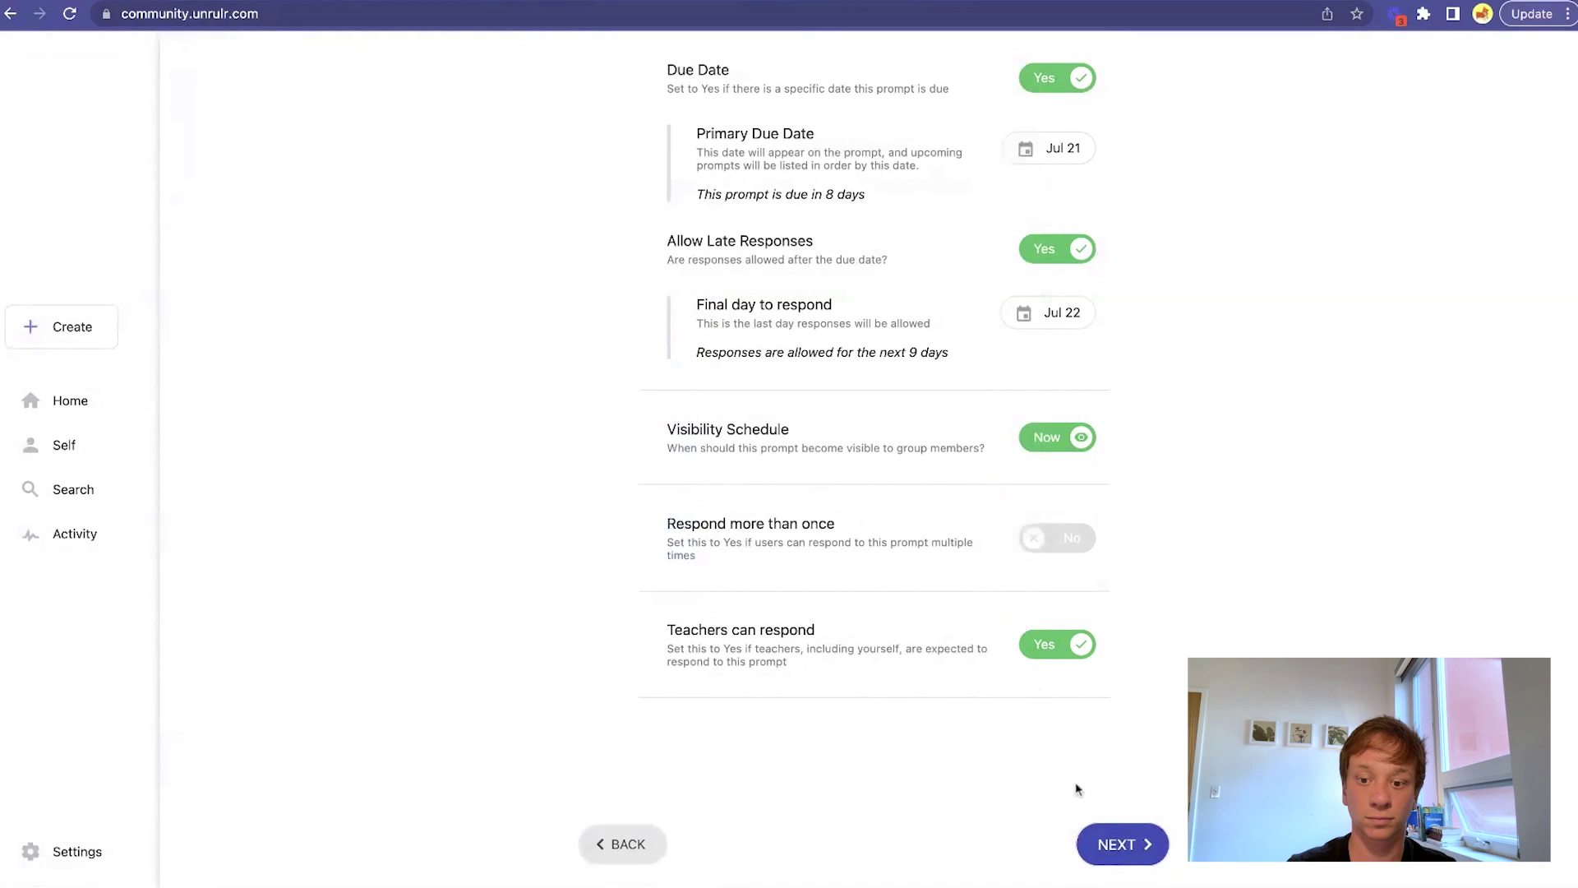
left_click(1119, 844)
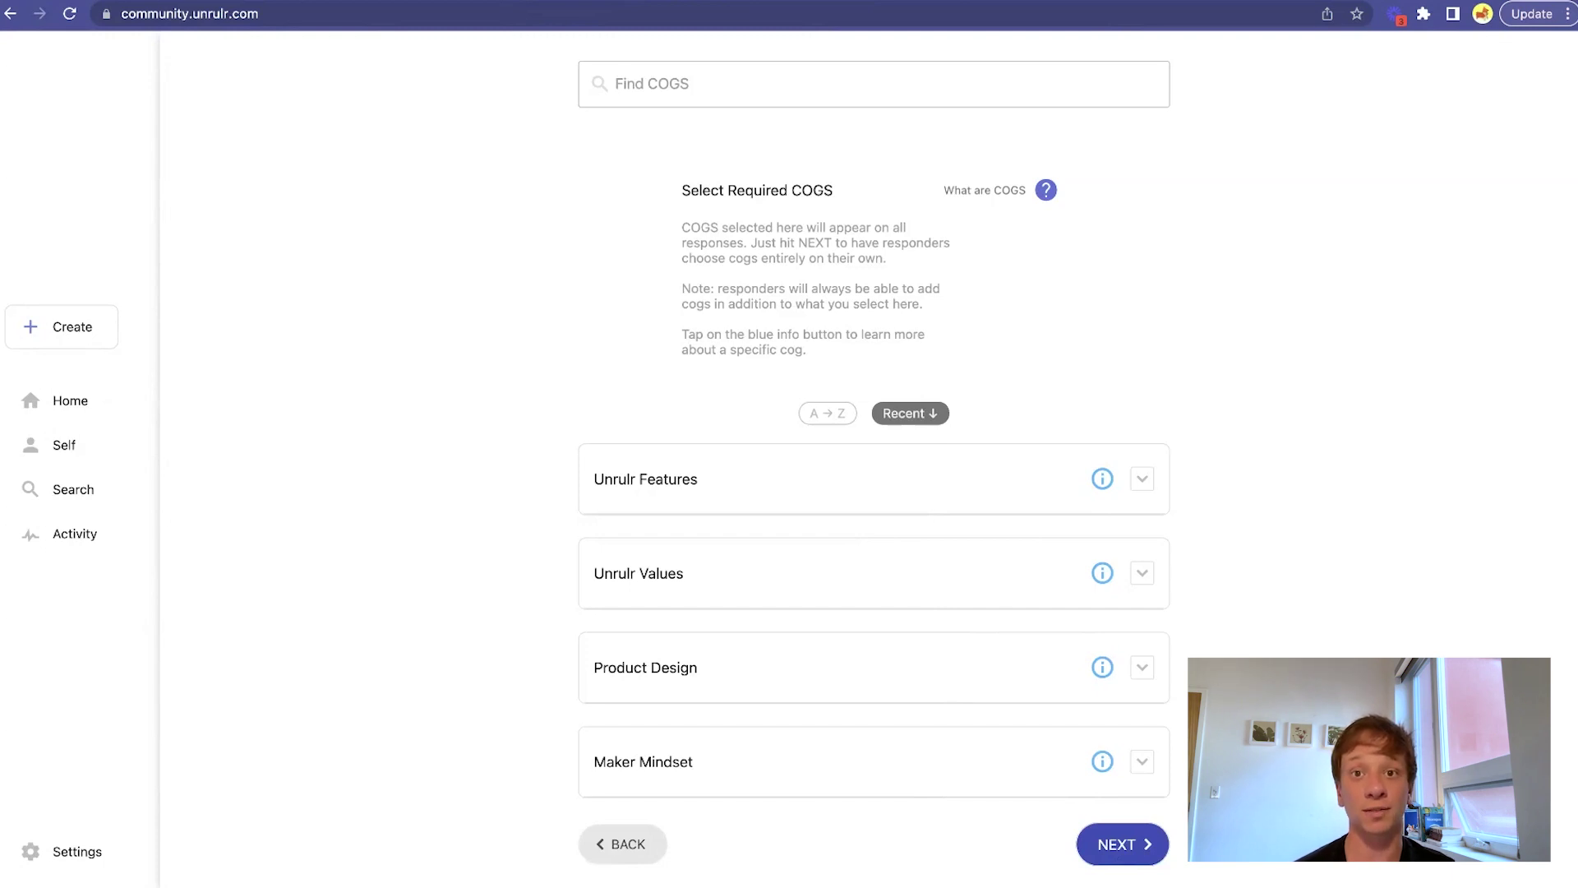
left_click(1109, 840)
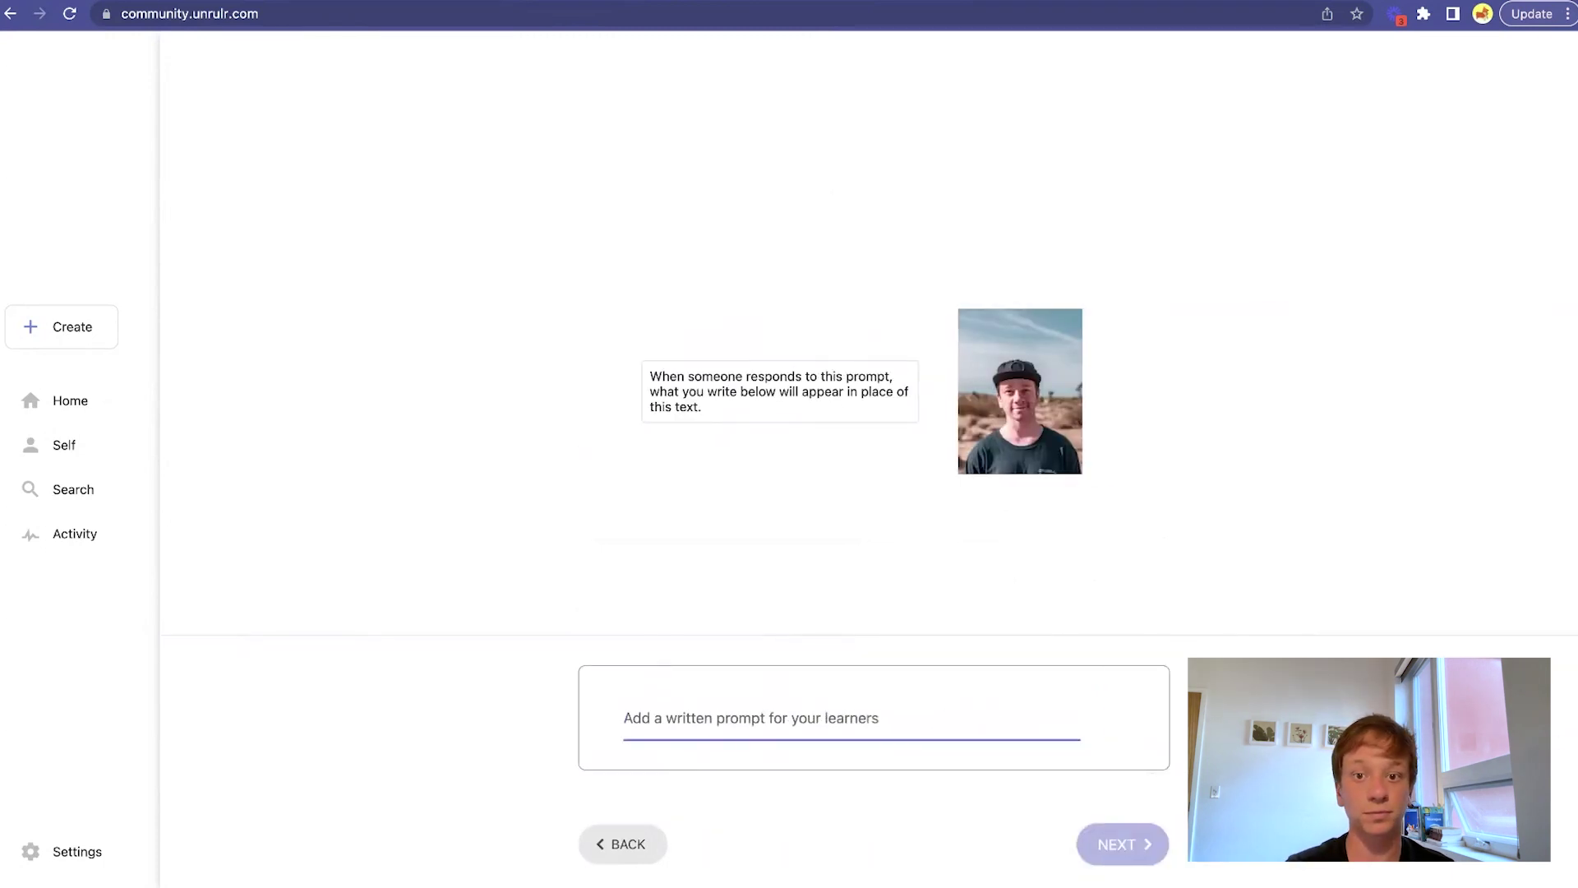
Post 'Please respond with one thing about yourself that is surprising.' to both Unrulr Full Cohort groups.
type("Please respond with one thing about yourself that is surprising.")
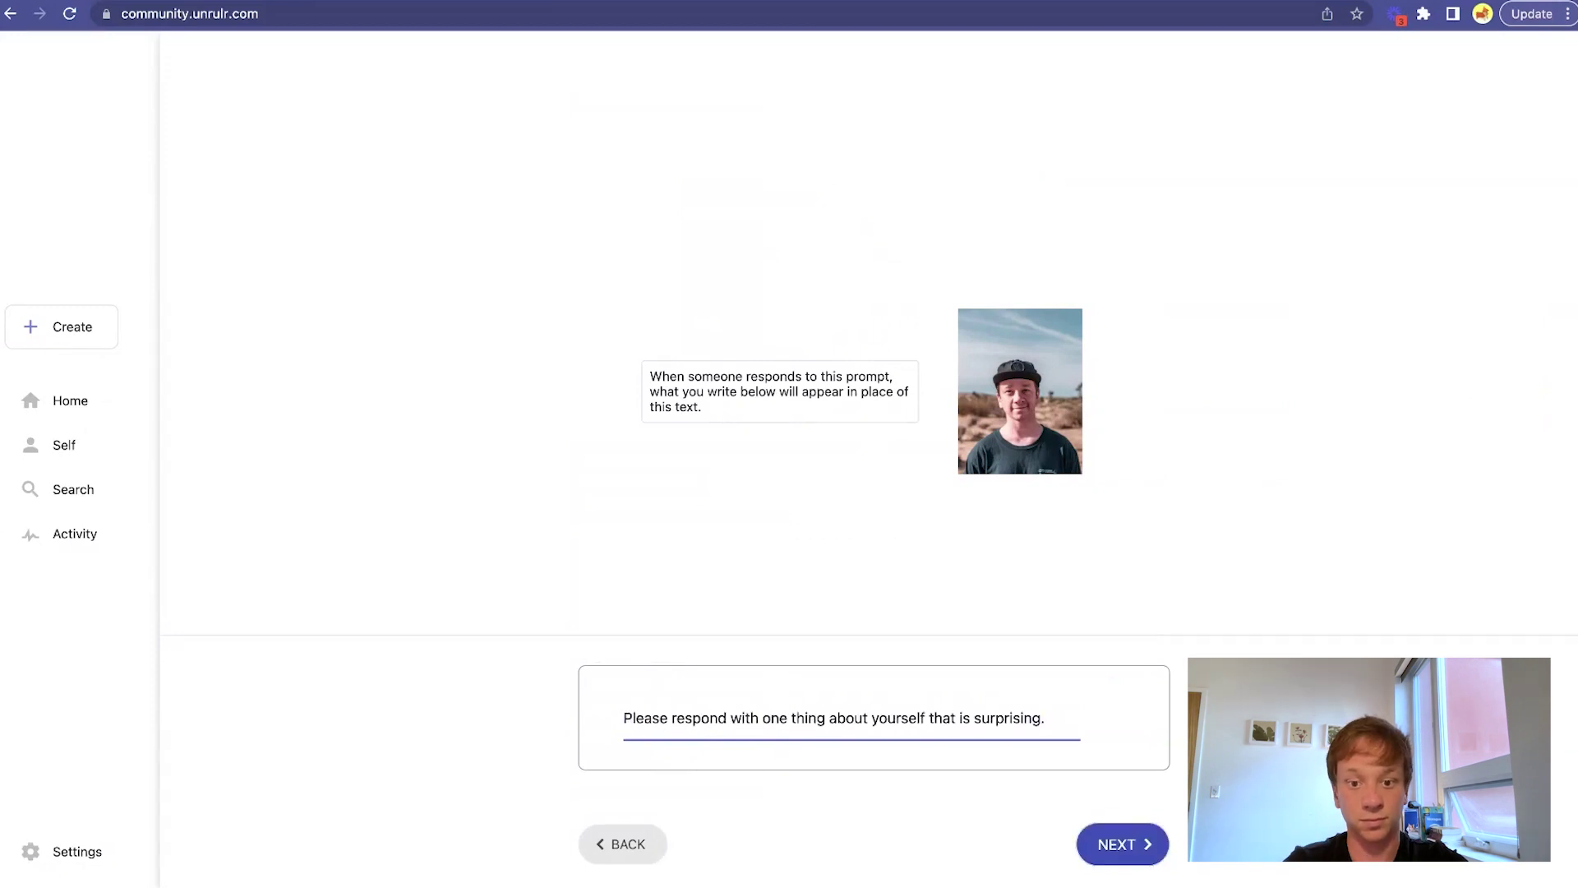
left_click(1147, 837)
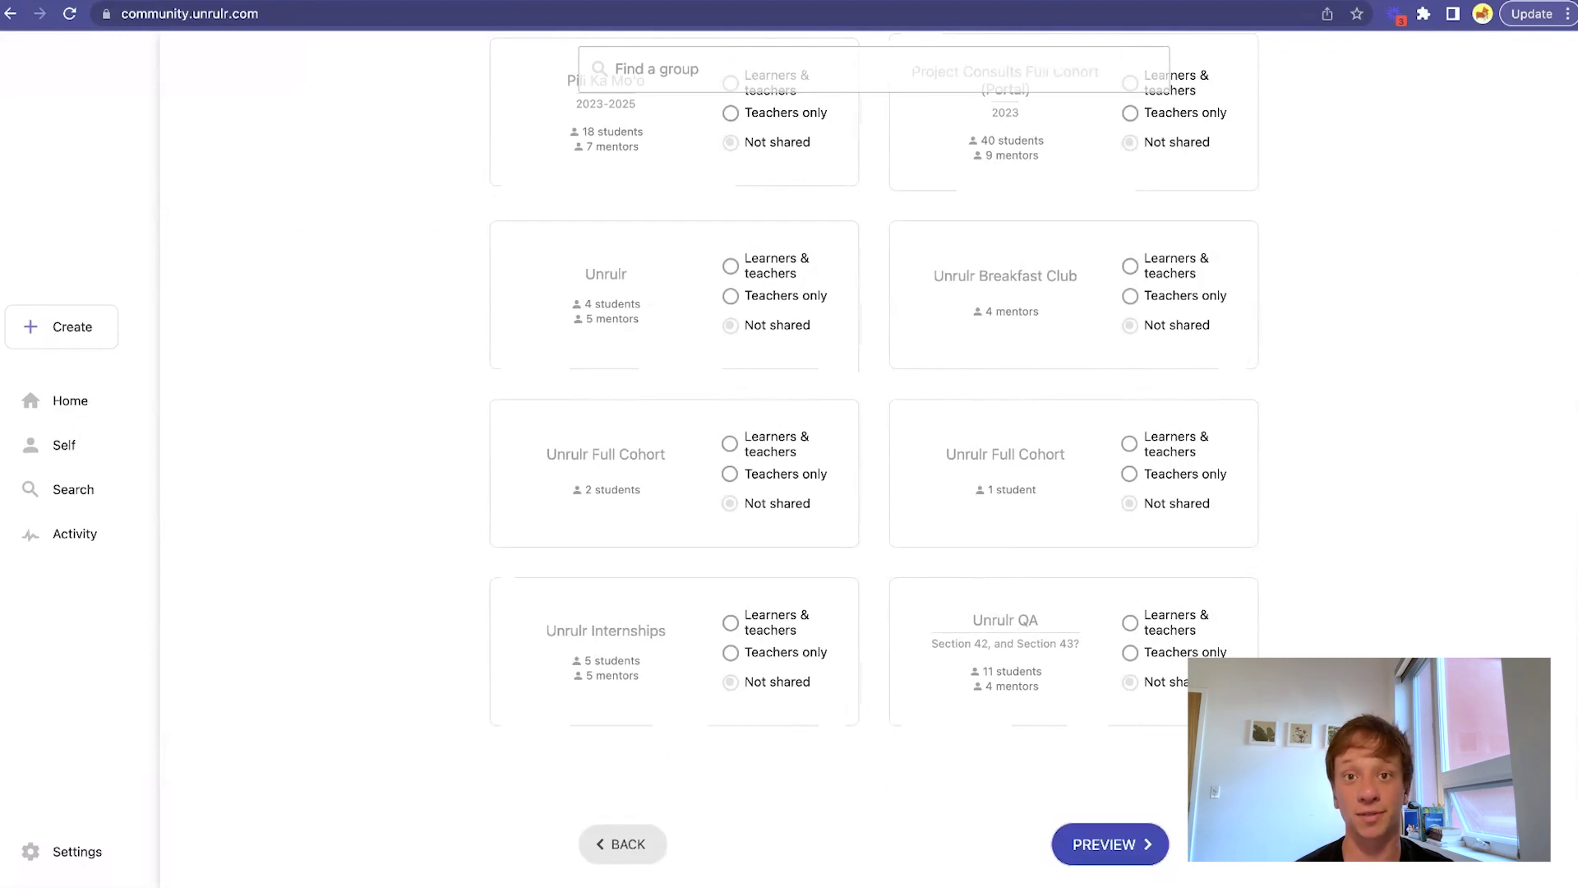
left_click(729, 441)
left_click(1183, 448)
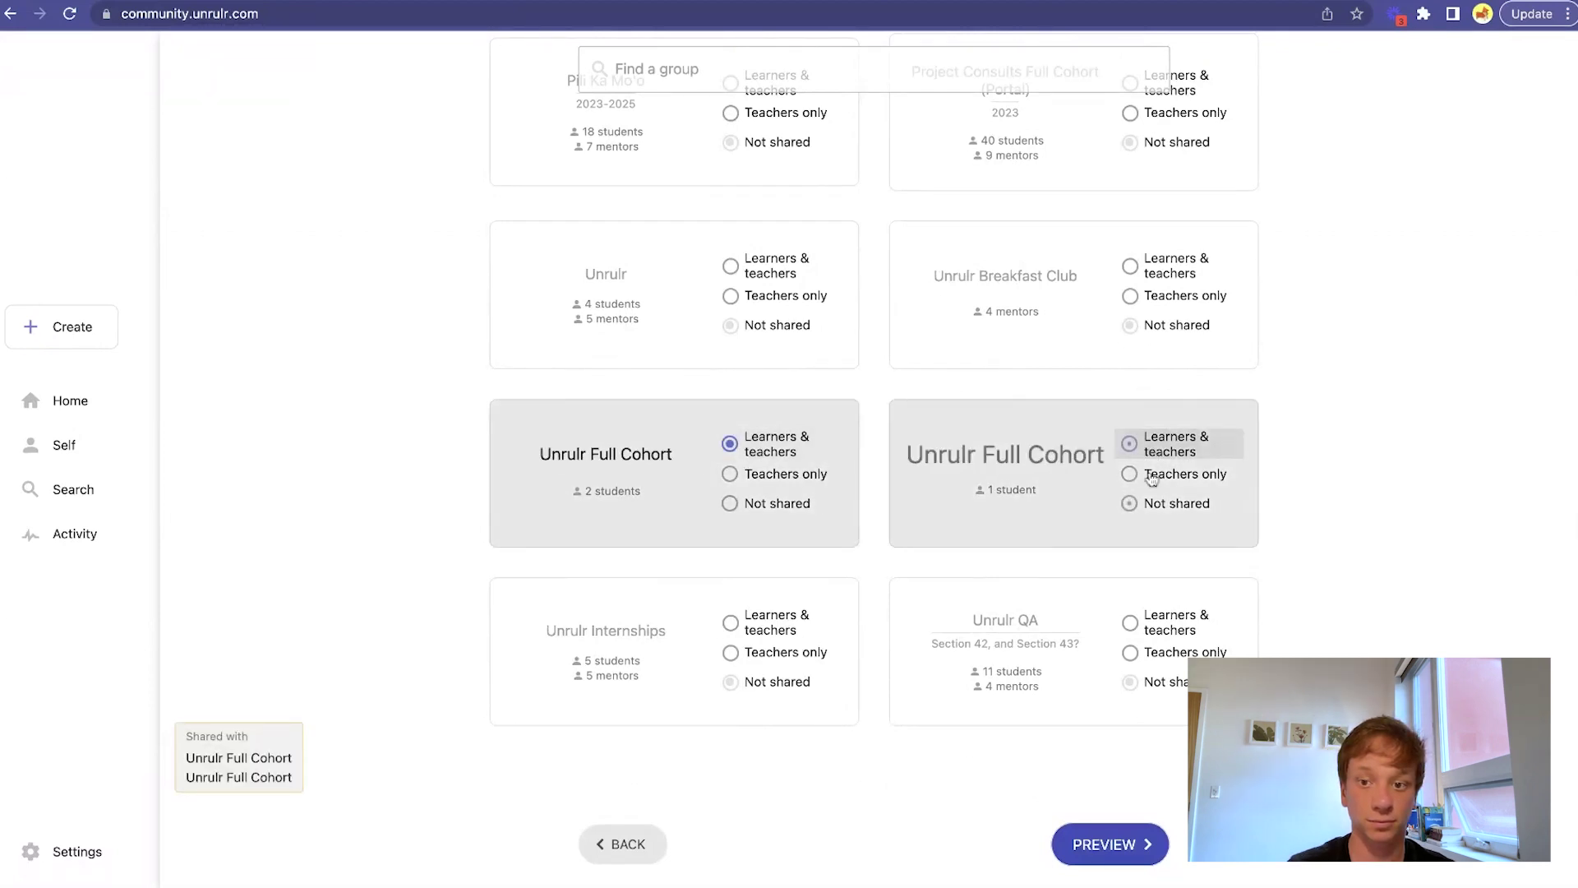
left_click(1111, 846)
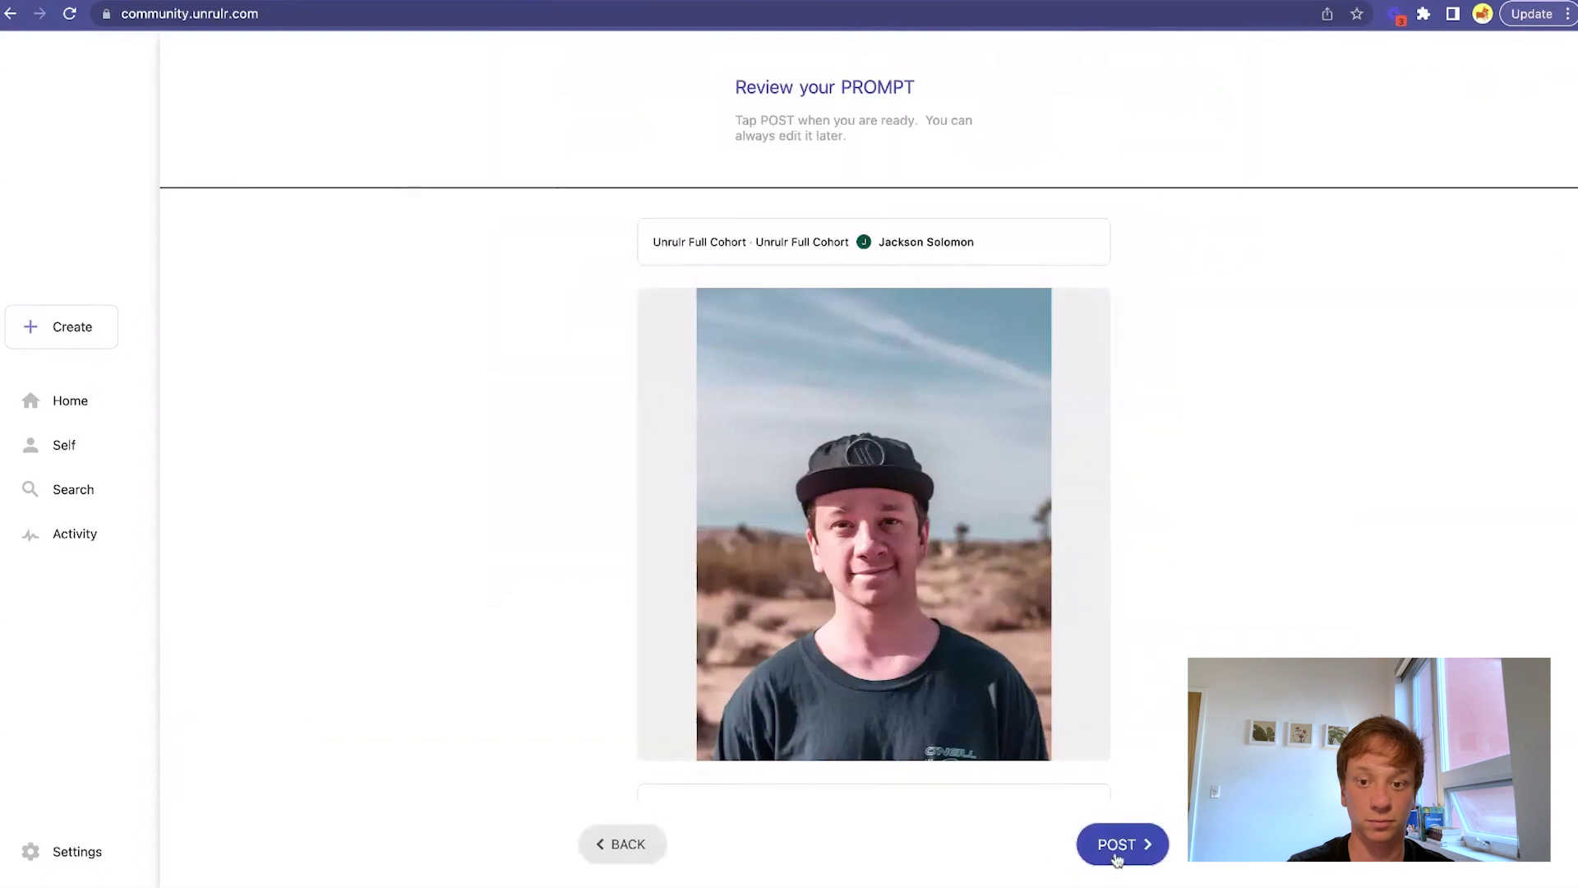
left_click(1117, 857)
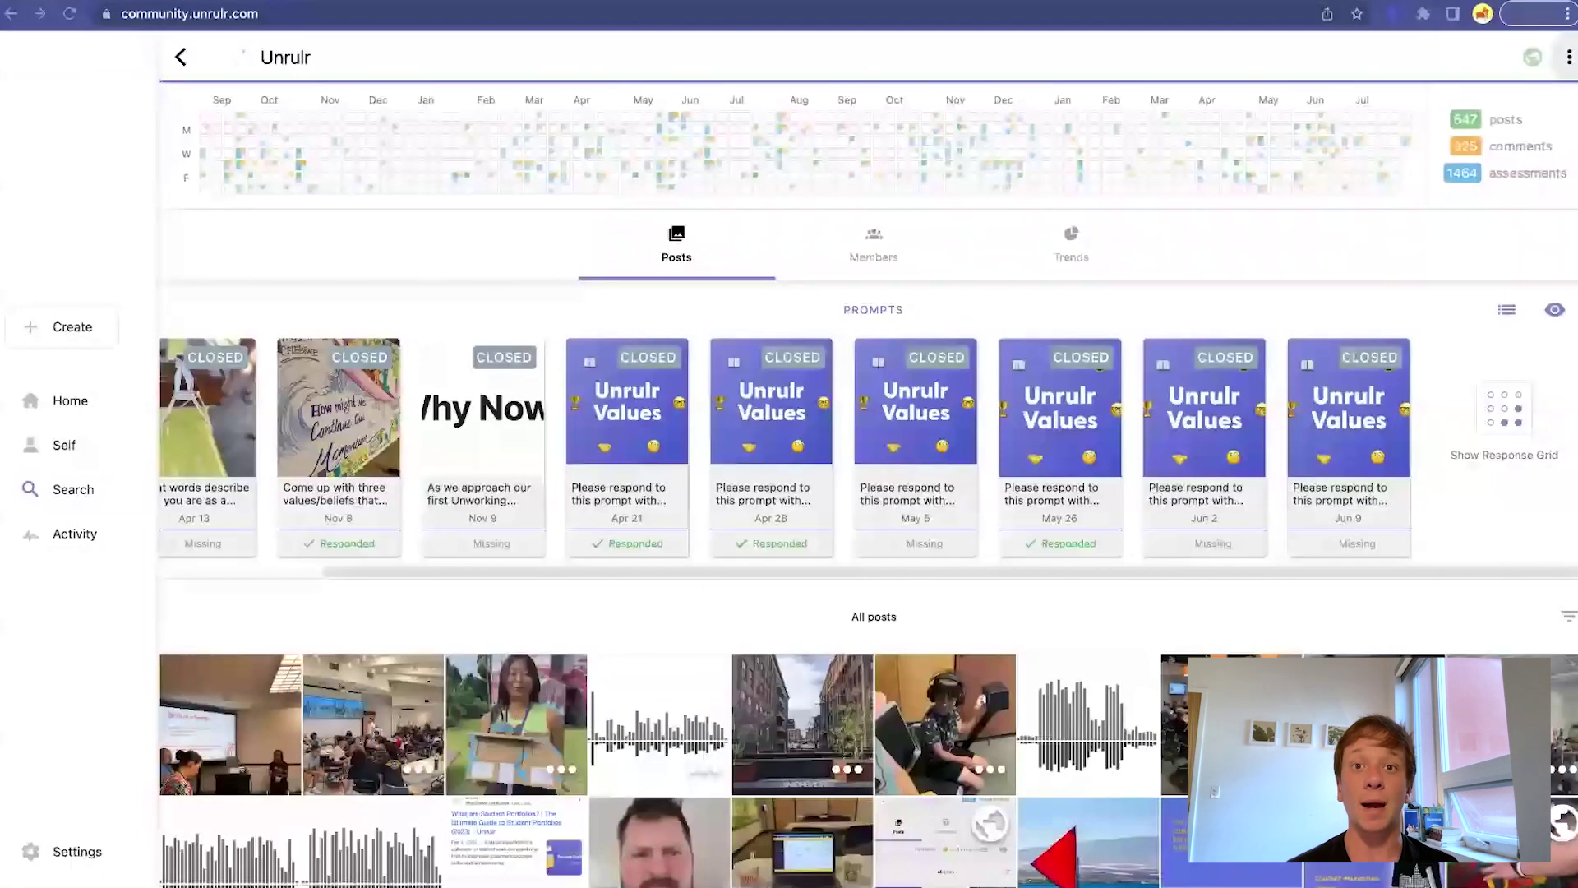
Show the group's Response Grid of member responses.
left_click(1507, 415)
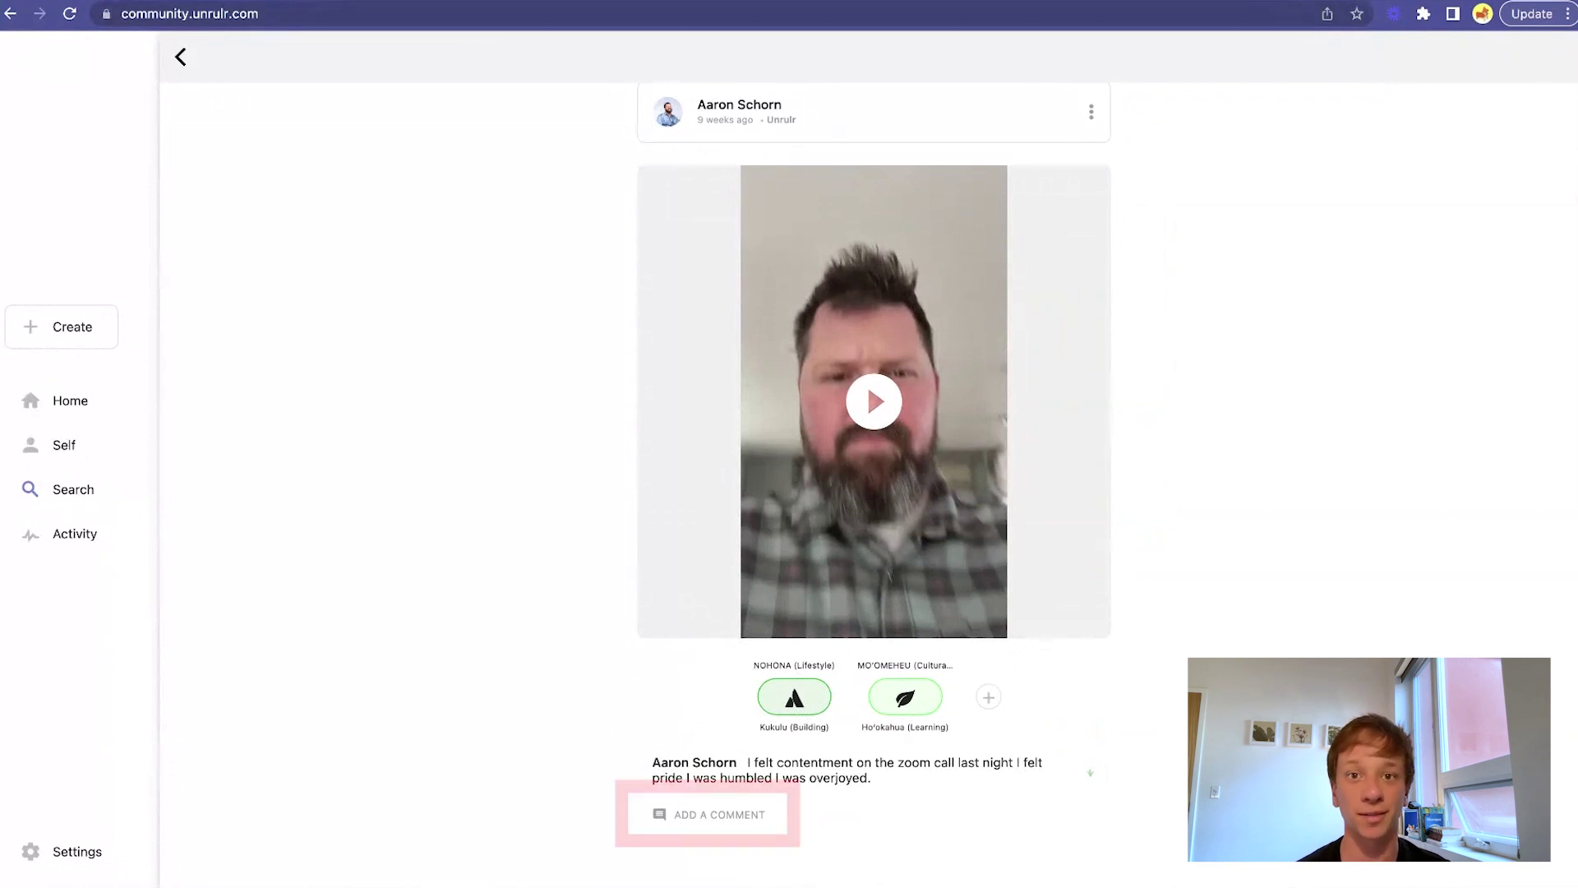
Comment "So glad to hear it! 🙌" on the video post.
left_click(757, 816)
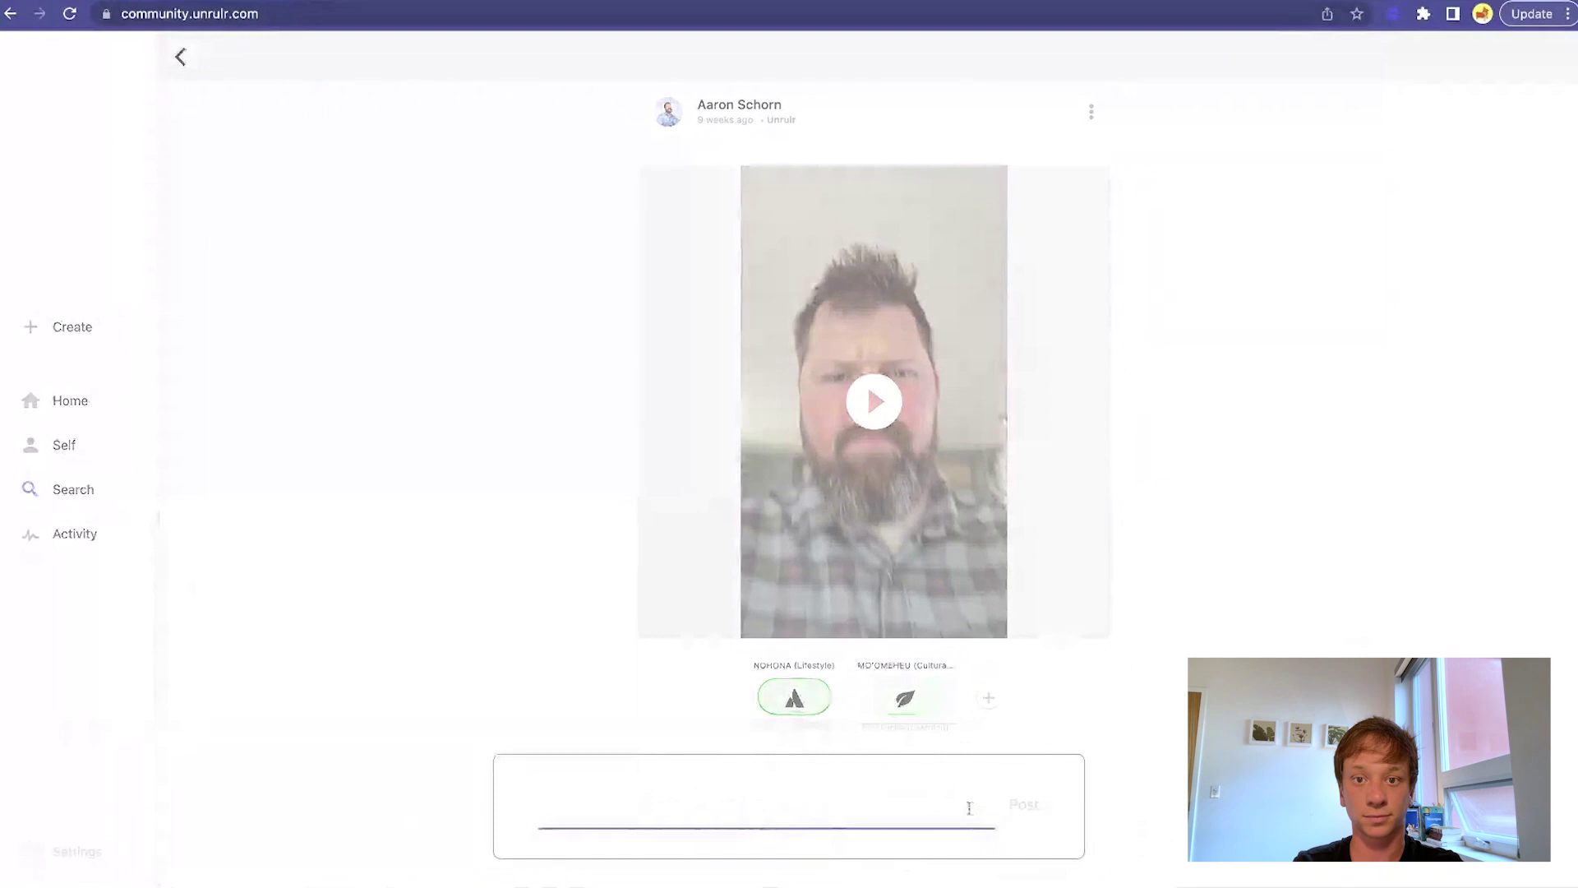
type("So glad to hear it! 🙌")
left_click(1037, 814)
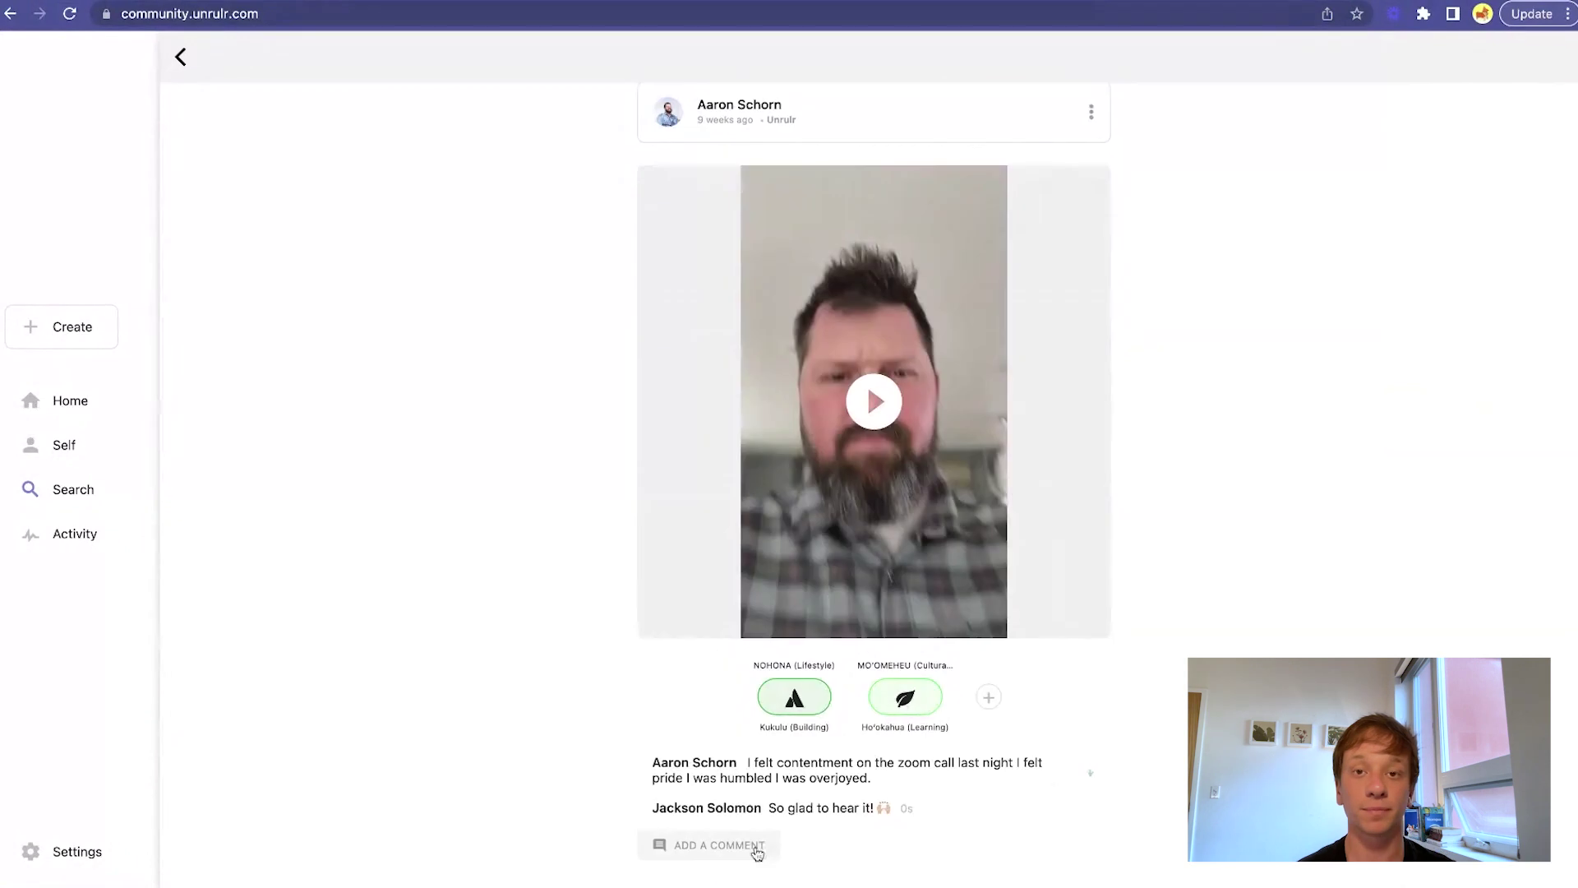
left_click(751, 846)
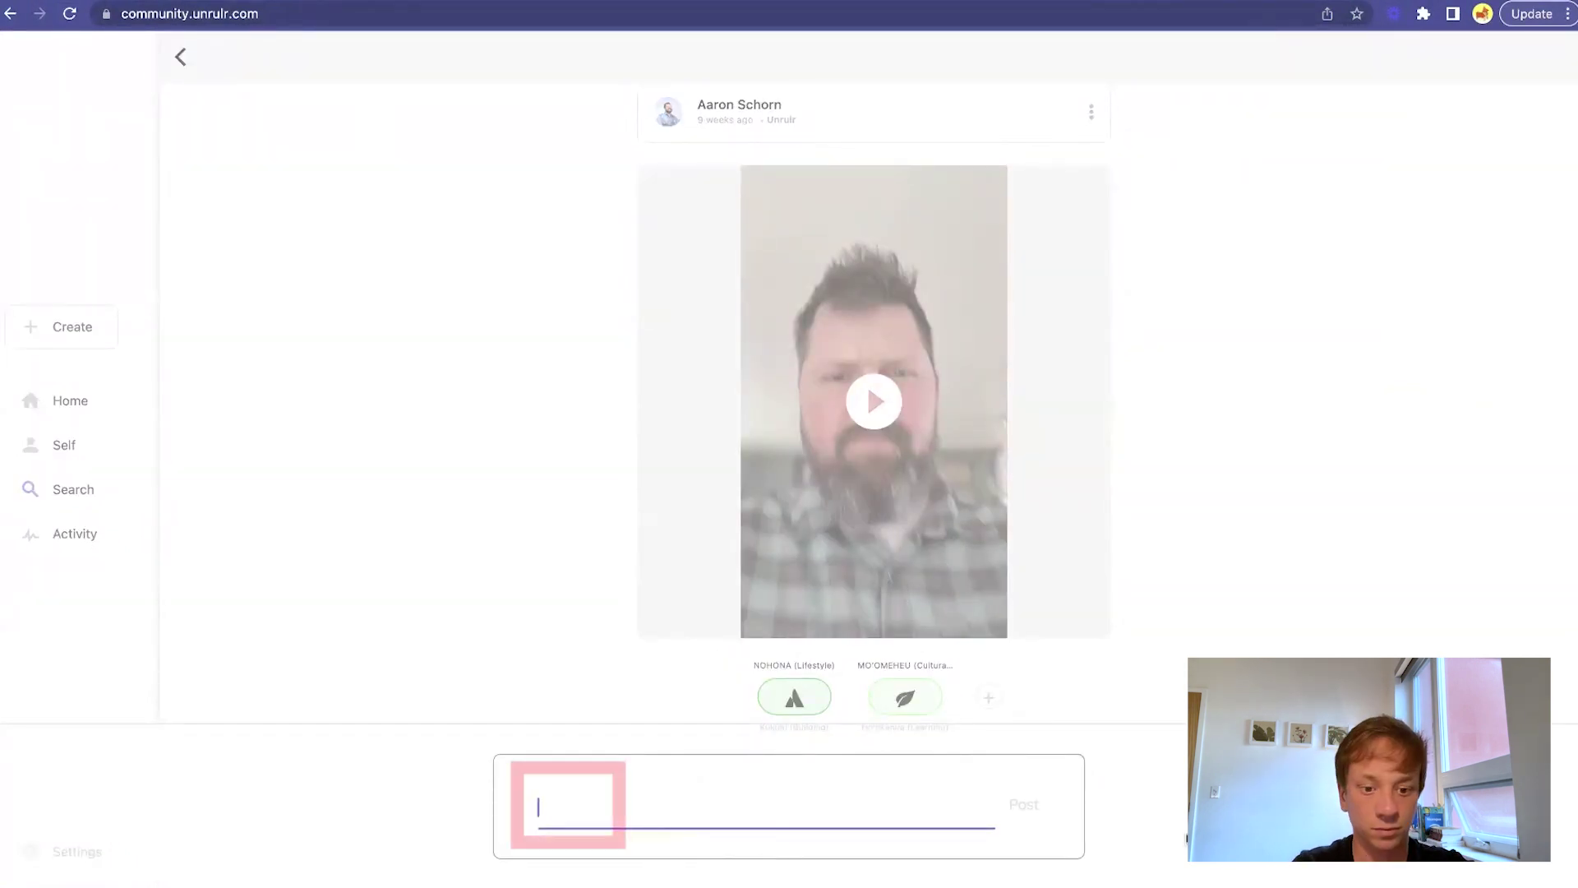
type("@will")
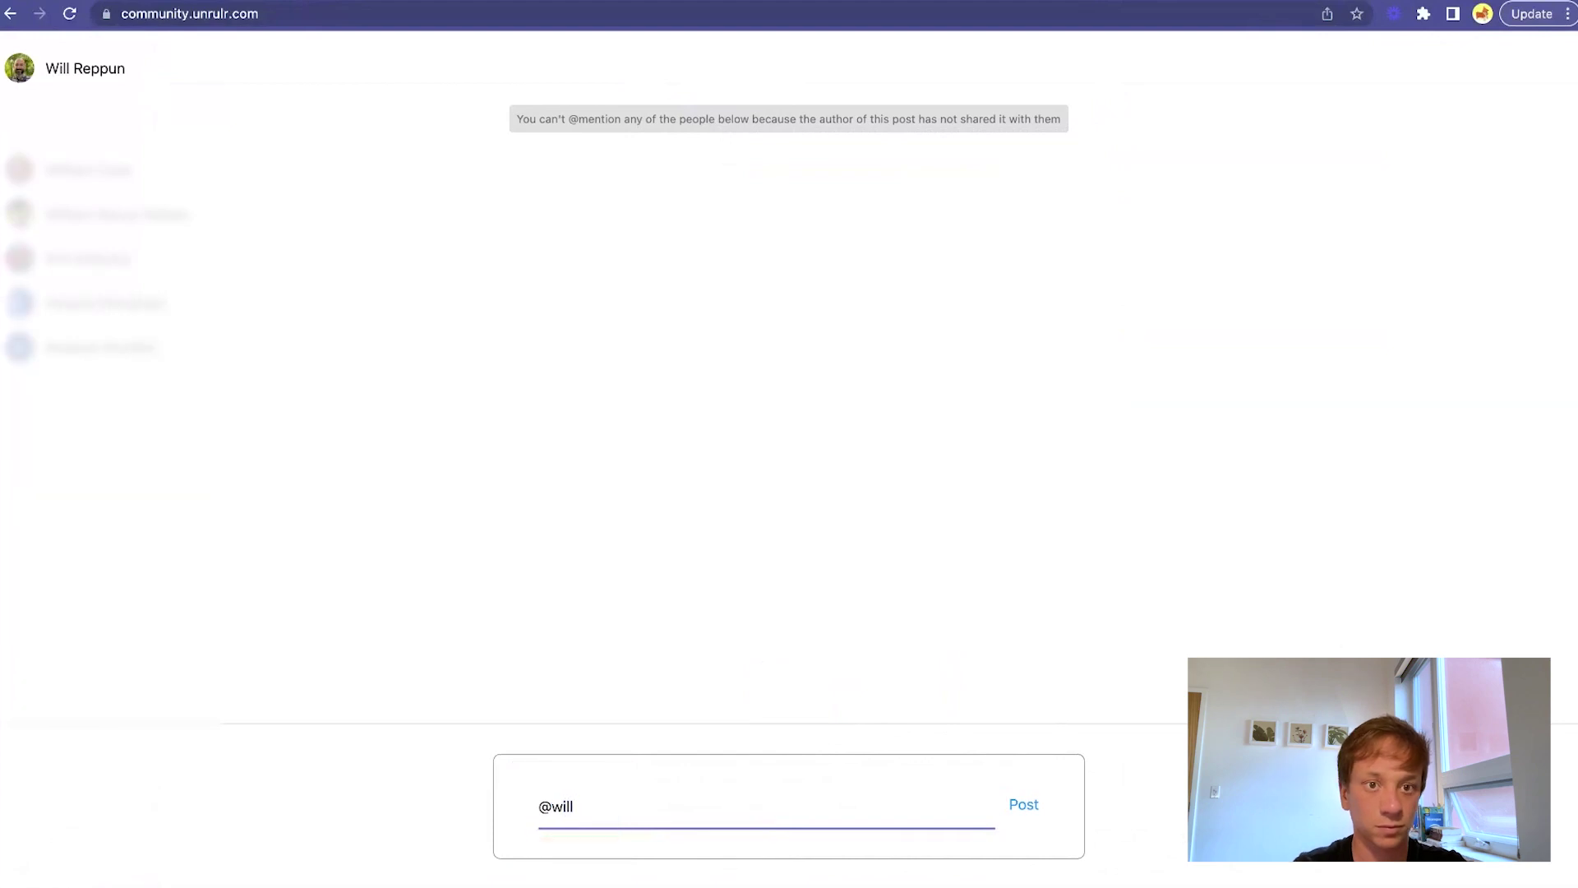
left_click(88, 74)
type("what do you think?")
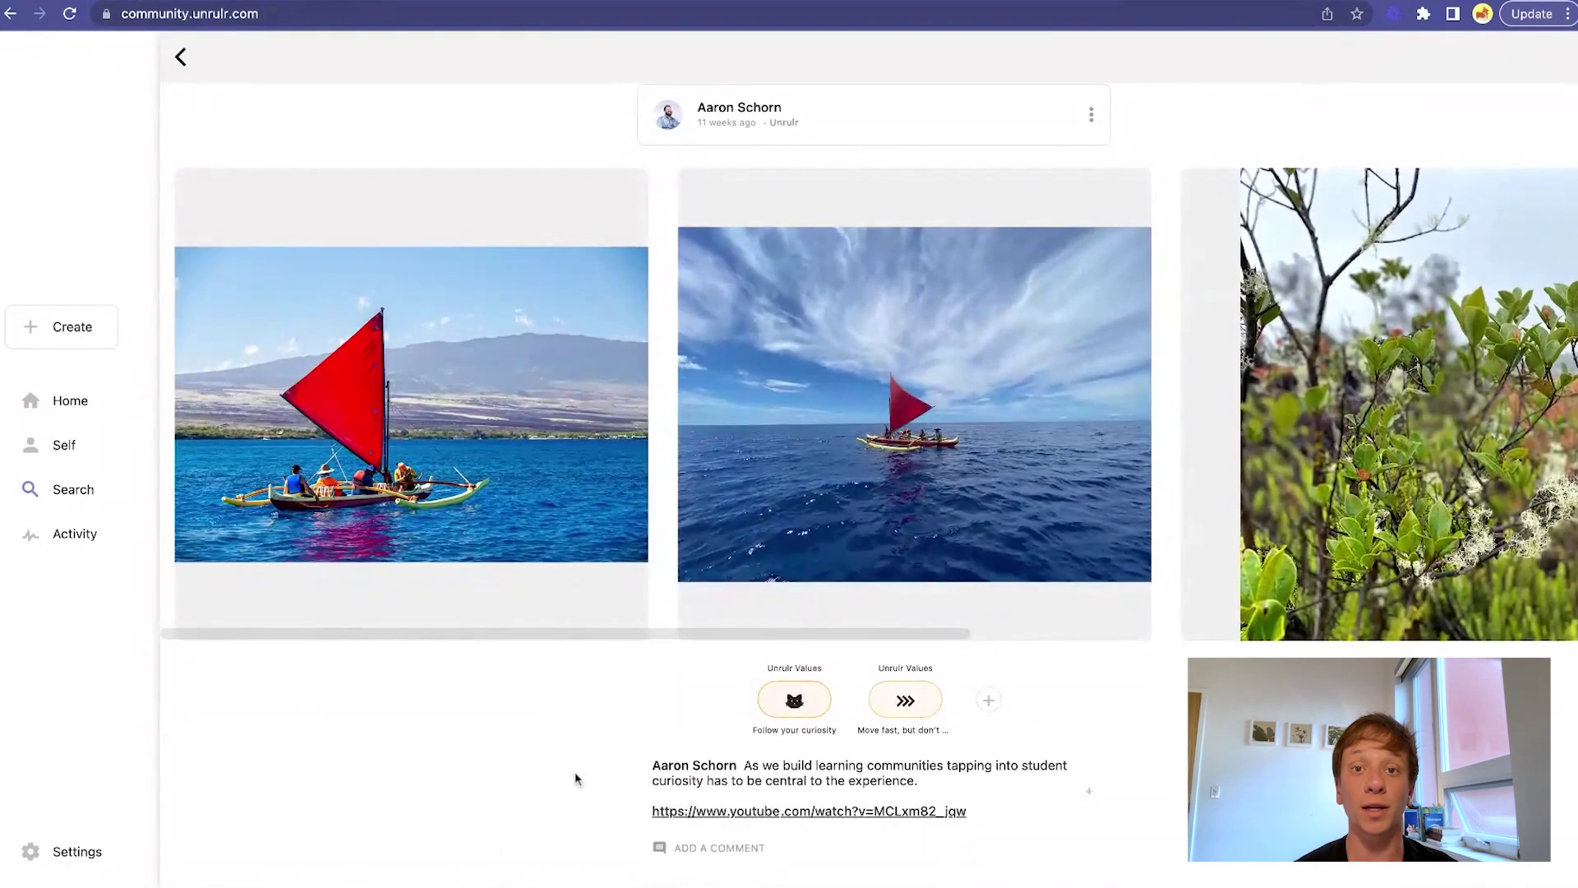
Mark Follow your curiosity as Did it! and Move fast, but don't break things as Not quite there?
left_click(775, 713)
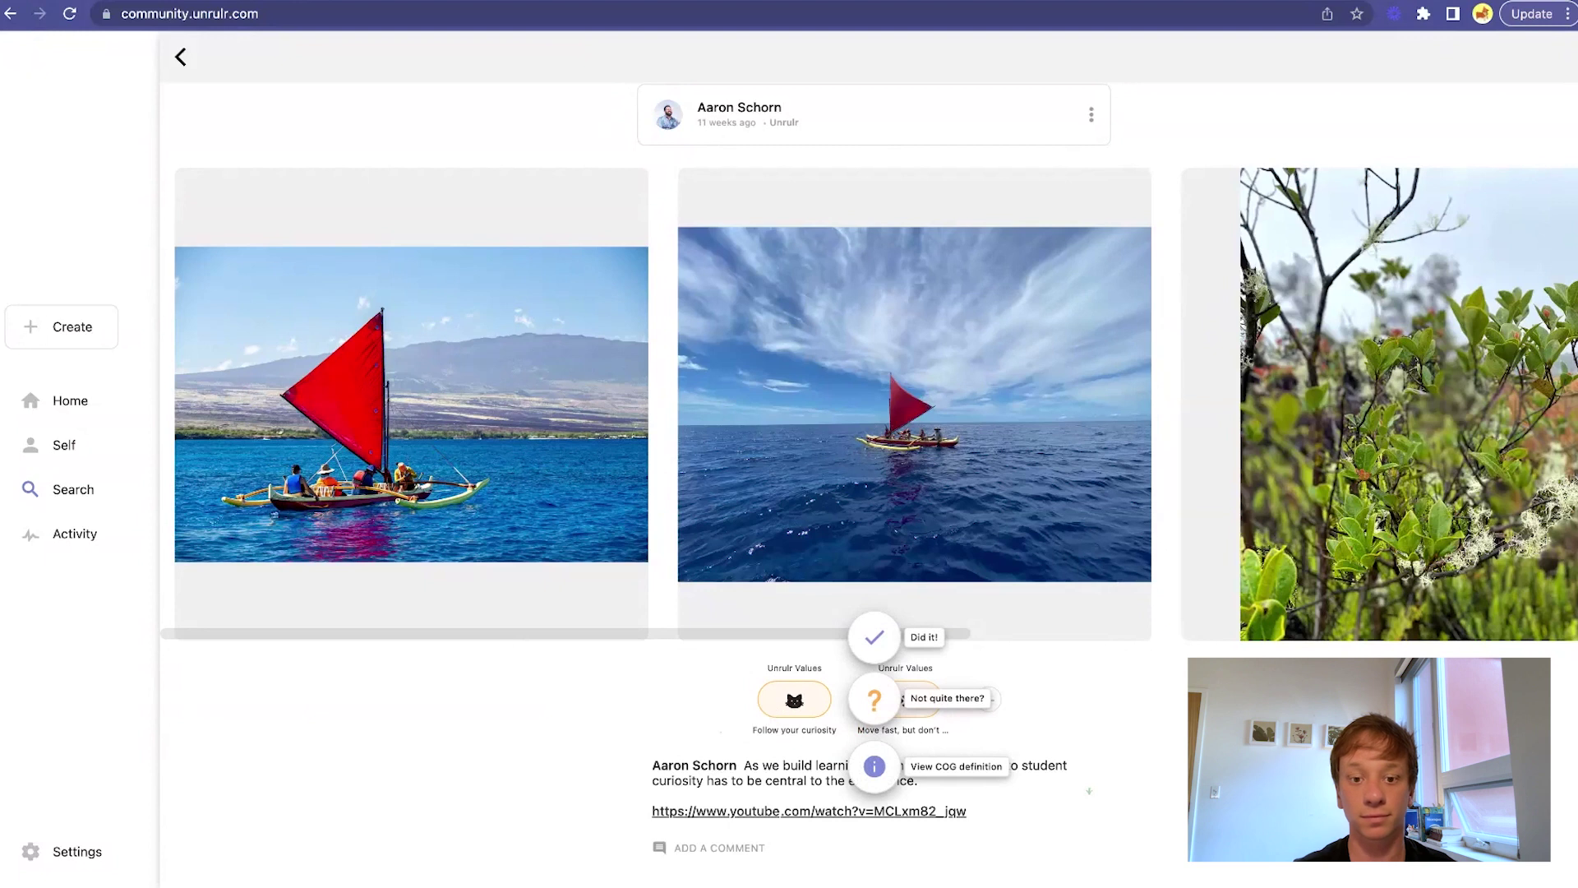
left_click(874, 638)
left_click(904, 699)
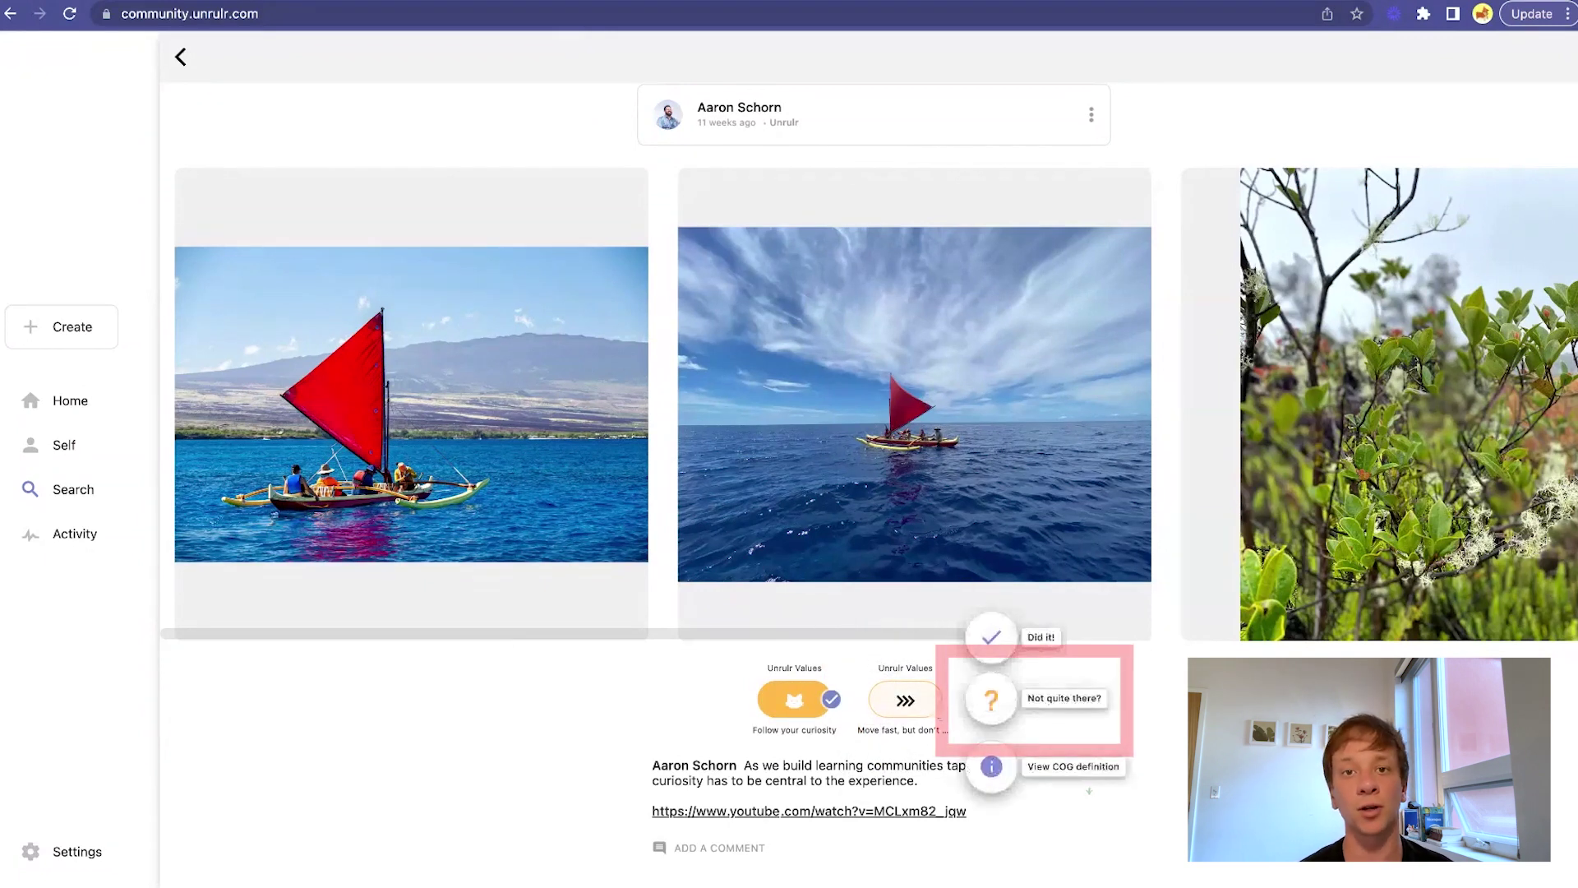
left_click(1007, 700)
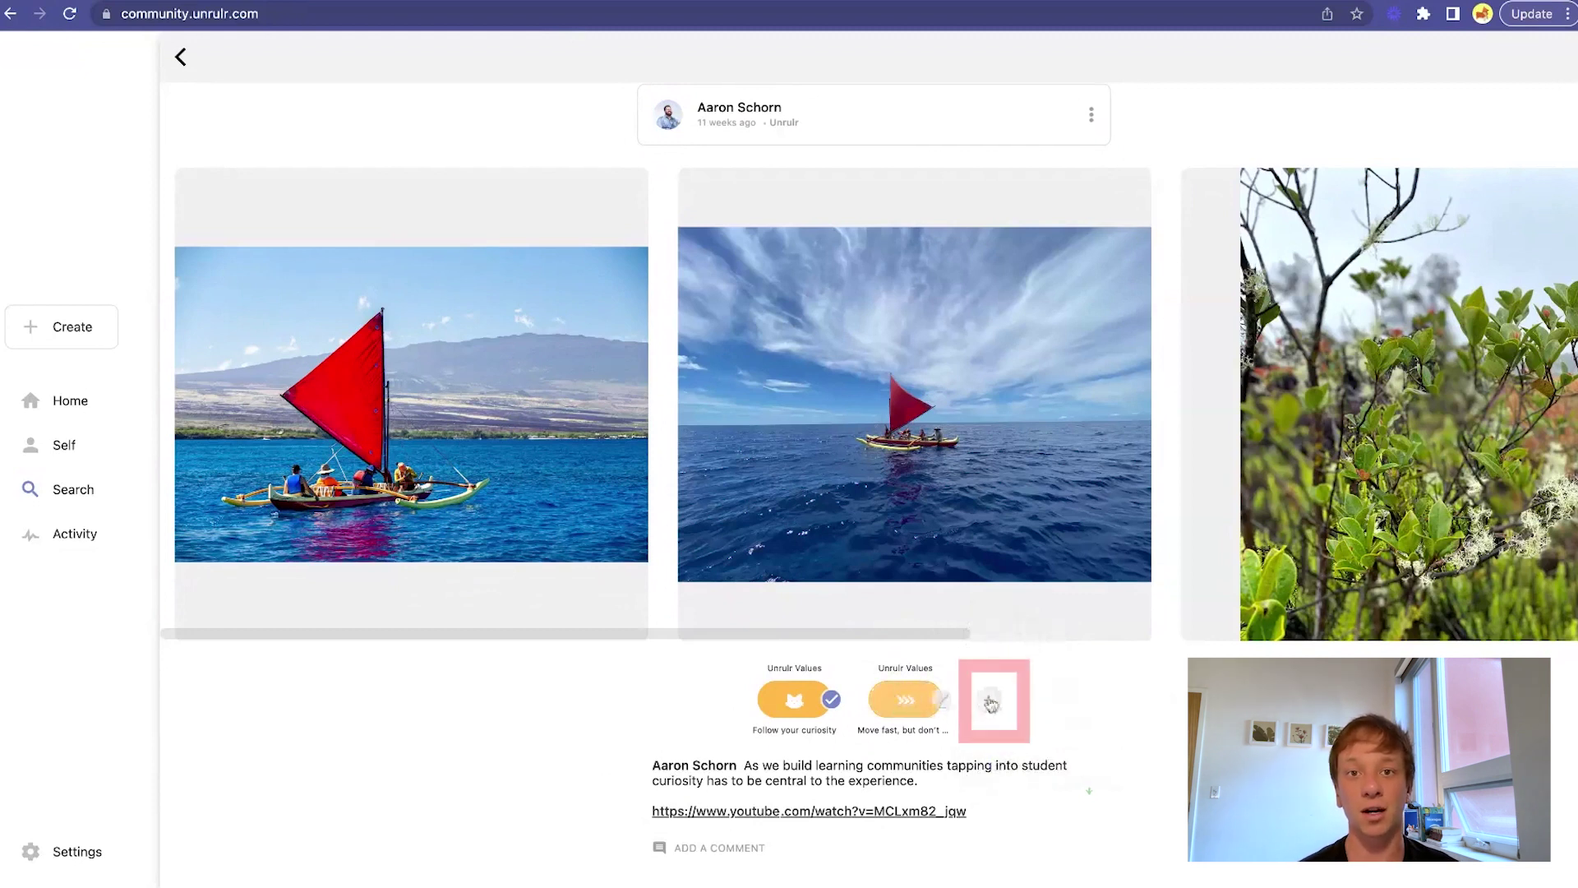
Suggest Find joy in learning as an extra cog, then give the caption comment a flower.
left_click(991, 702)
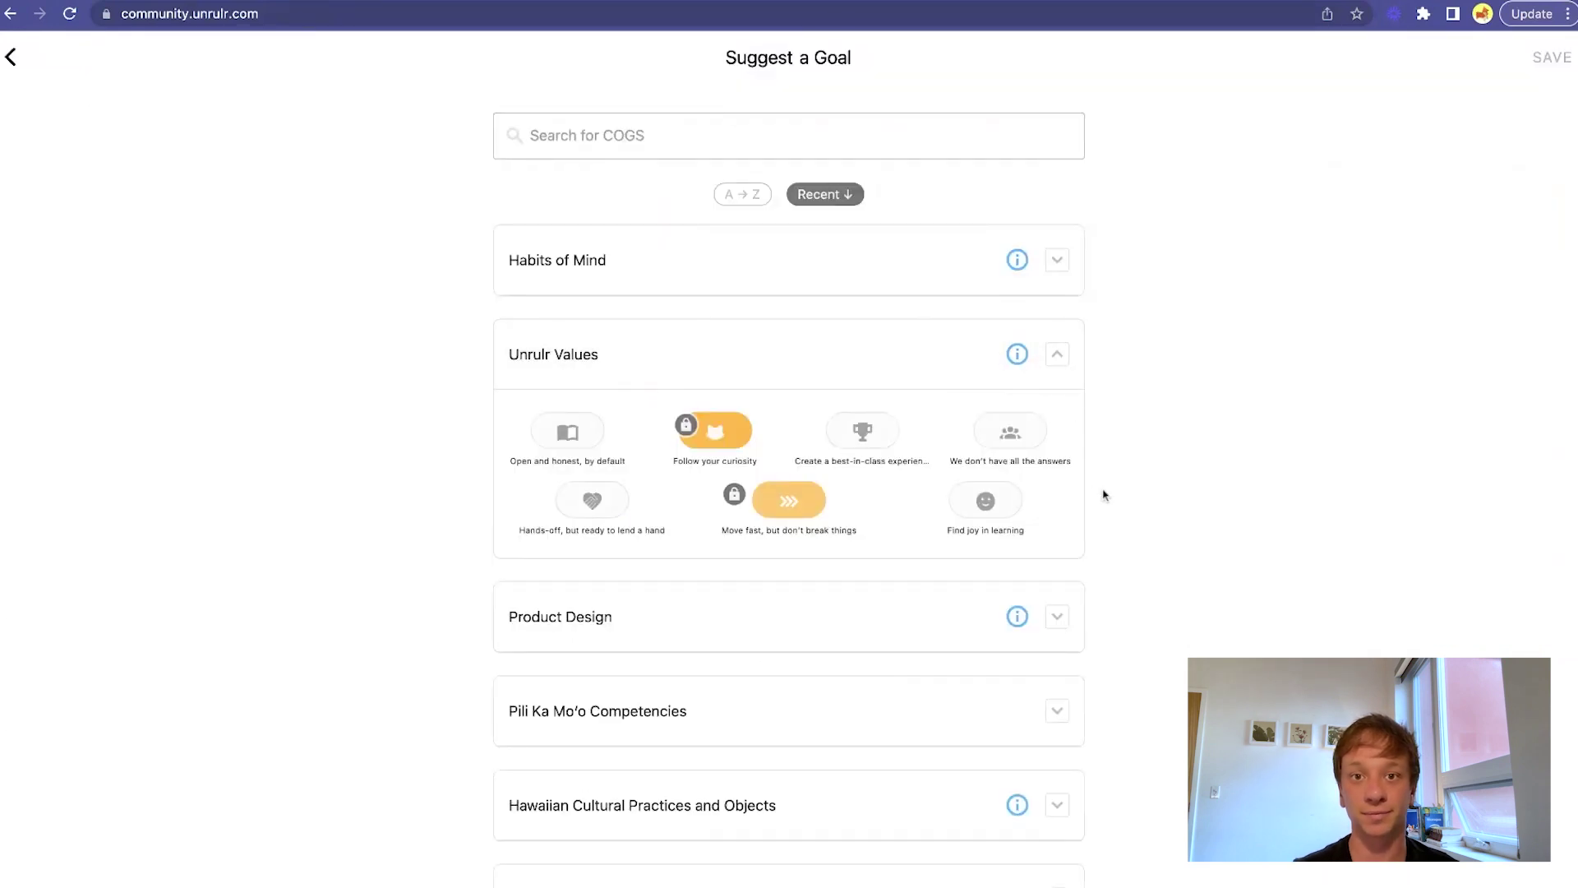
left_click(1001, 504)
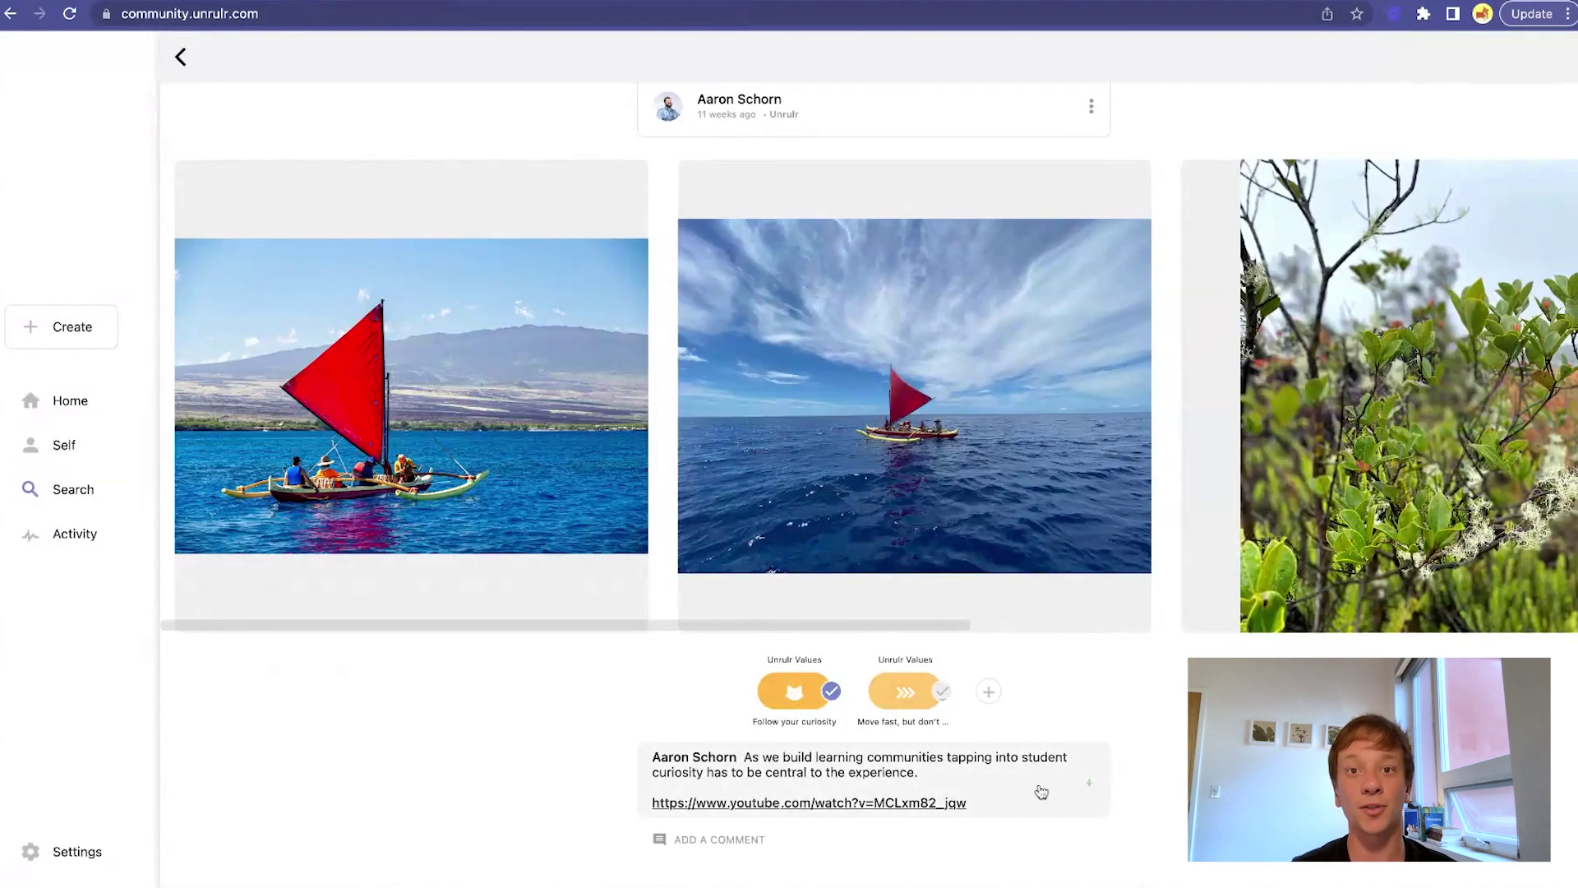
left_click(1041, 792)
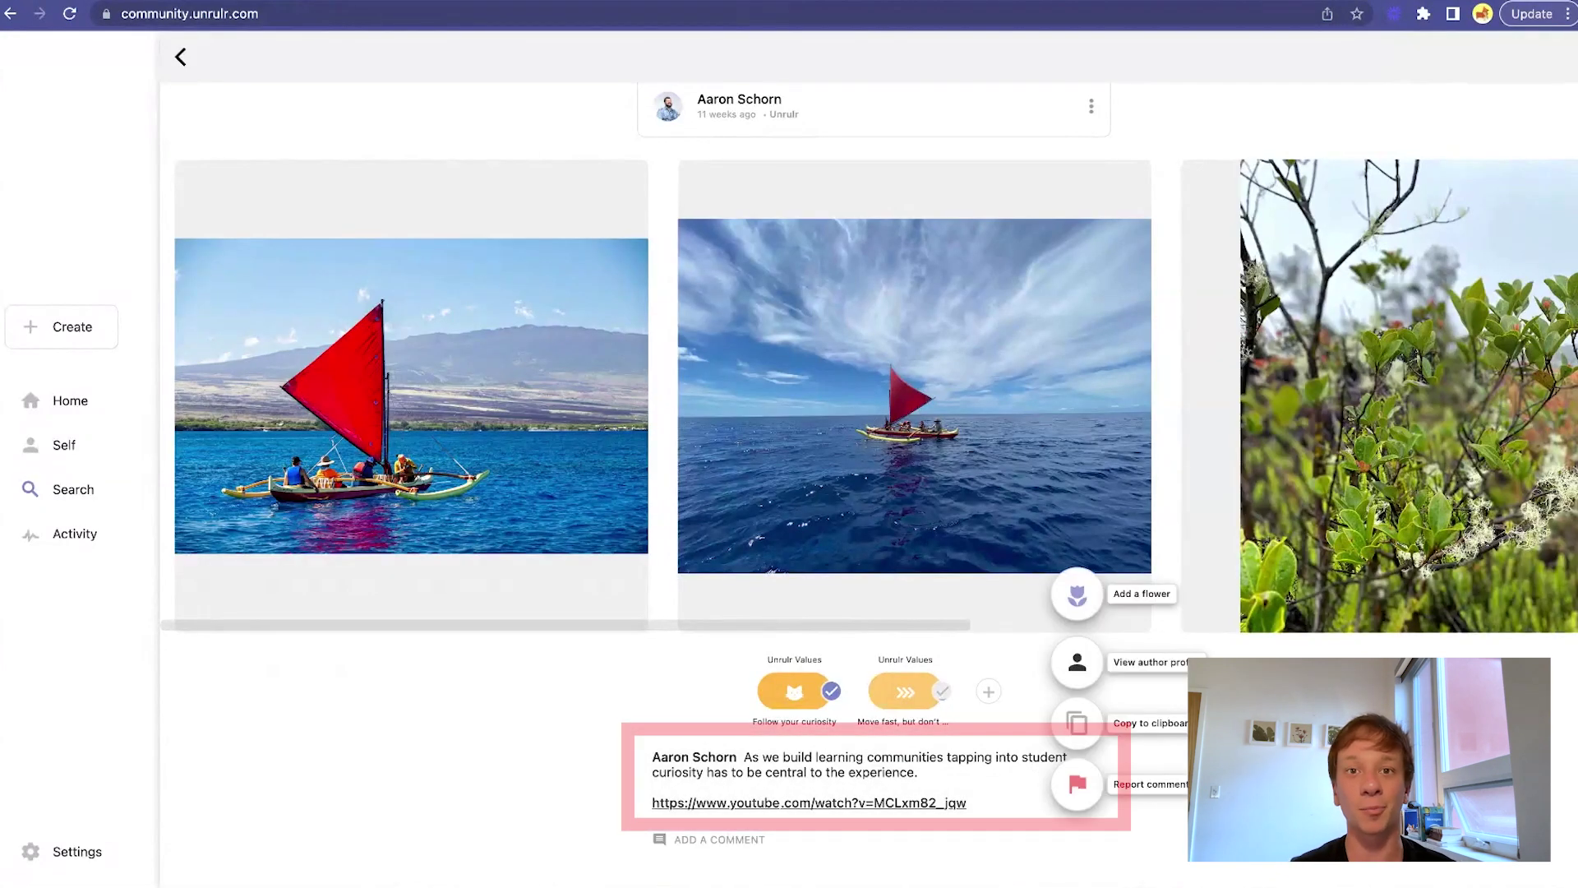
left_click(1090, 613)
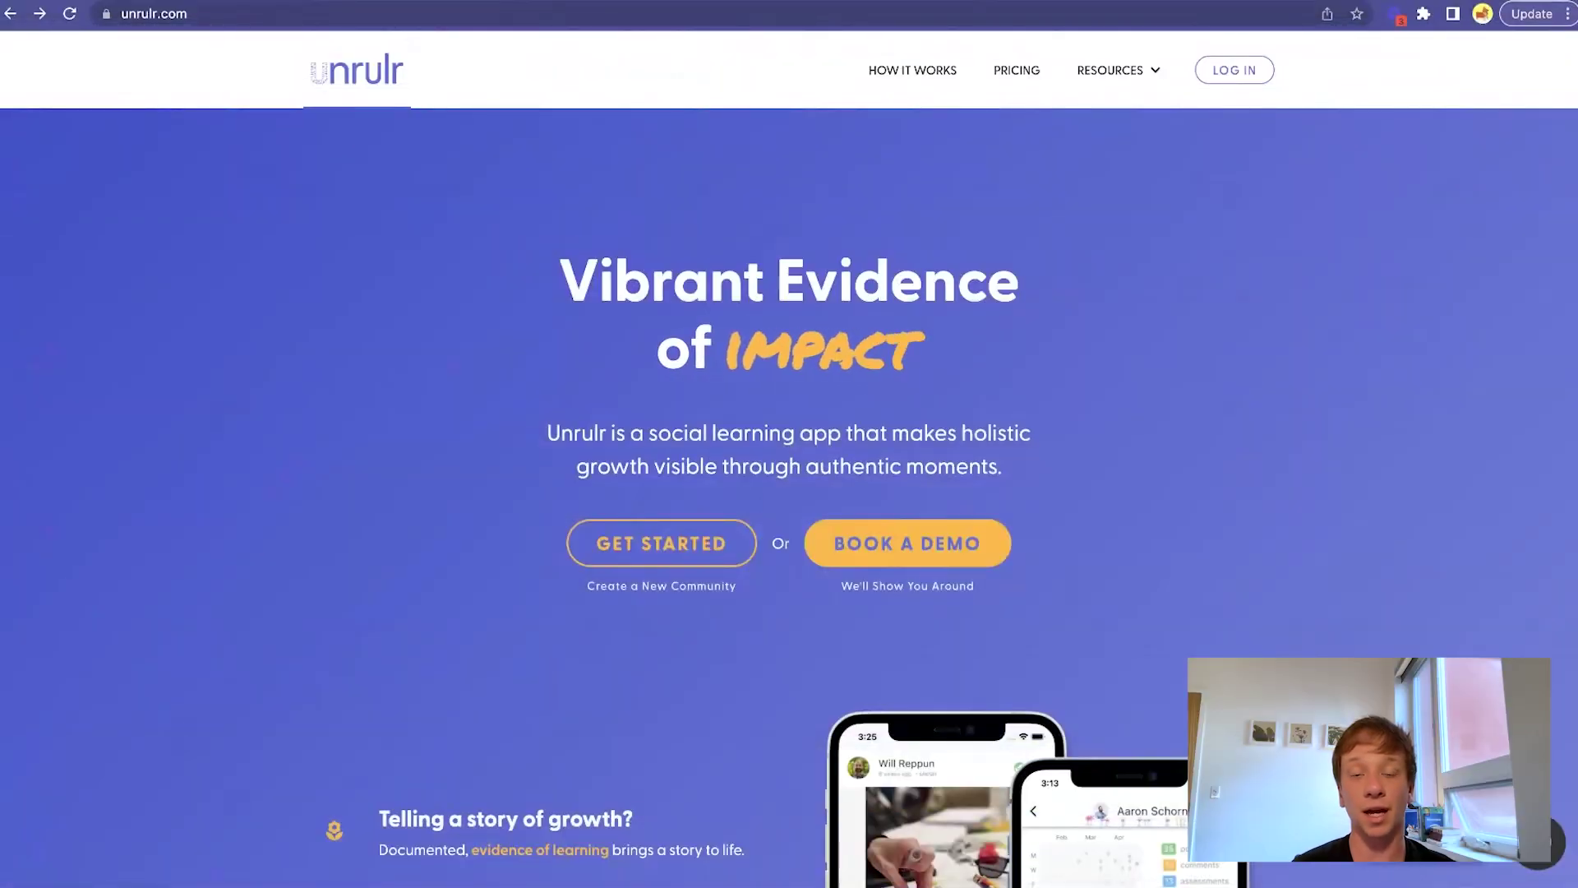
Go from unrulr.com's LOG IN page to the UNRULR DASHBOARD for administrators.
left_click(1254, 84)
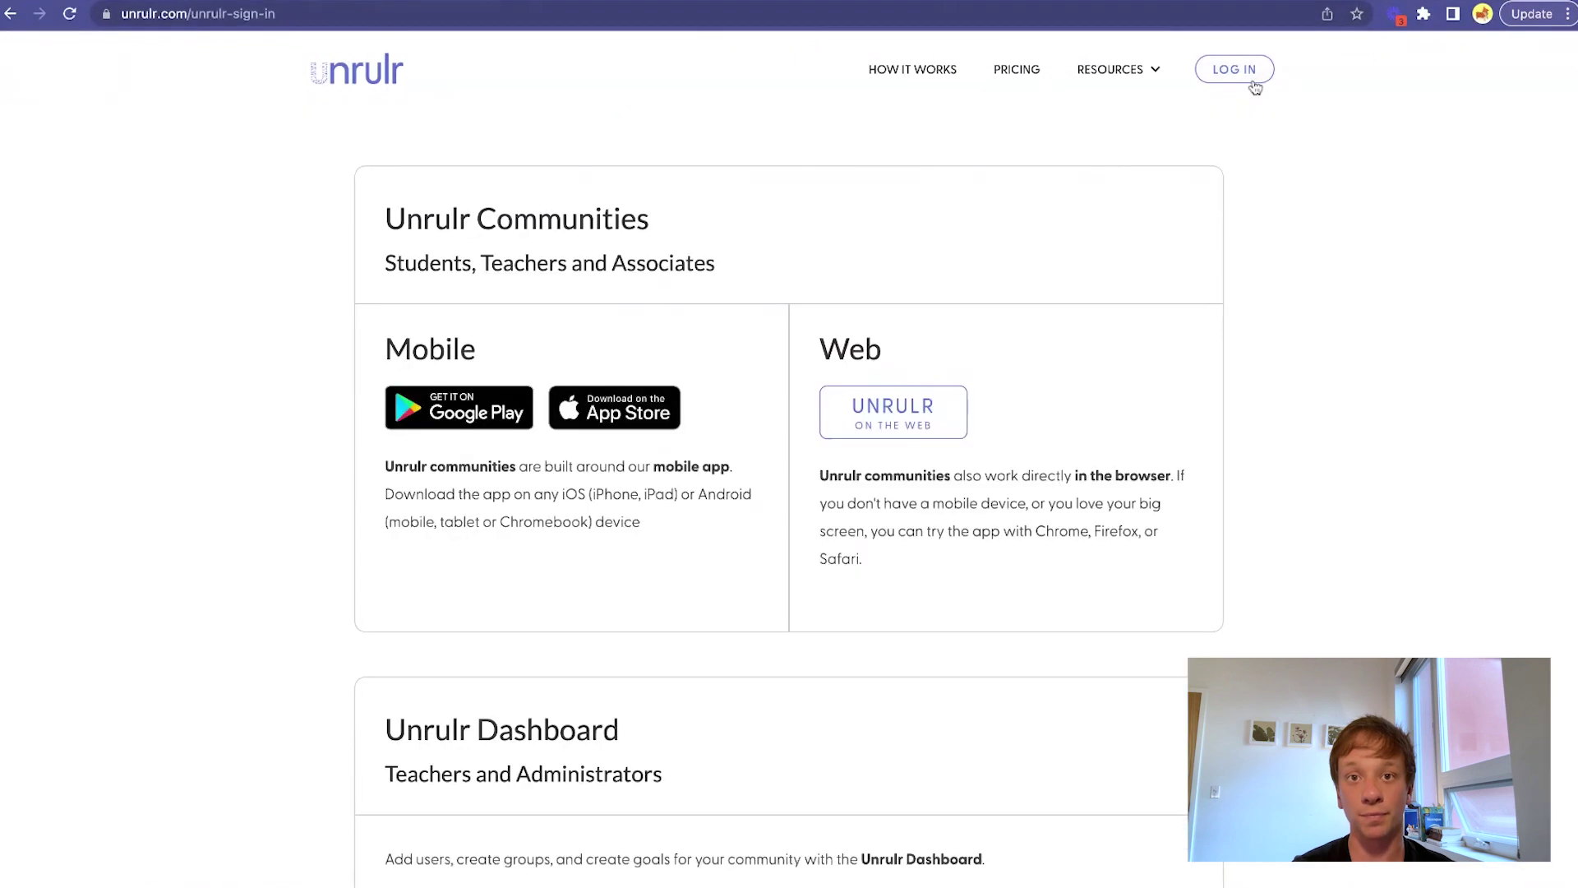
scroll(1301, 408, "down", 5)
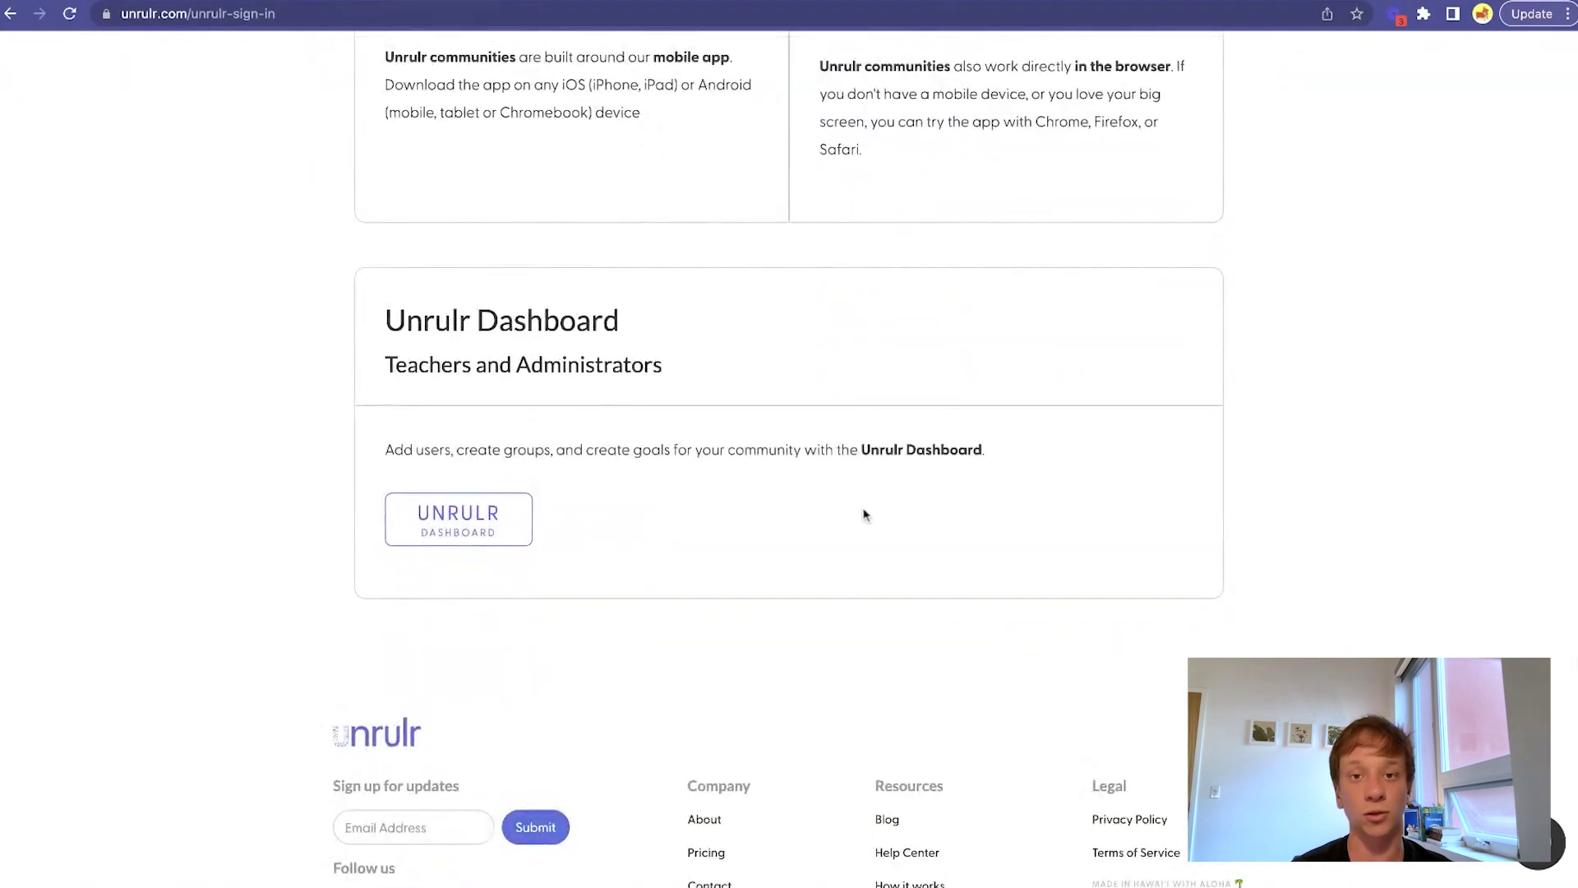
left_click(513, 515)
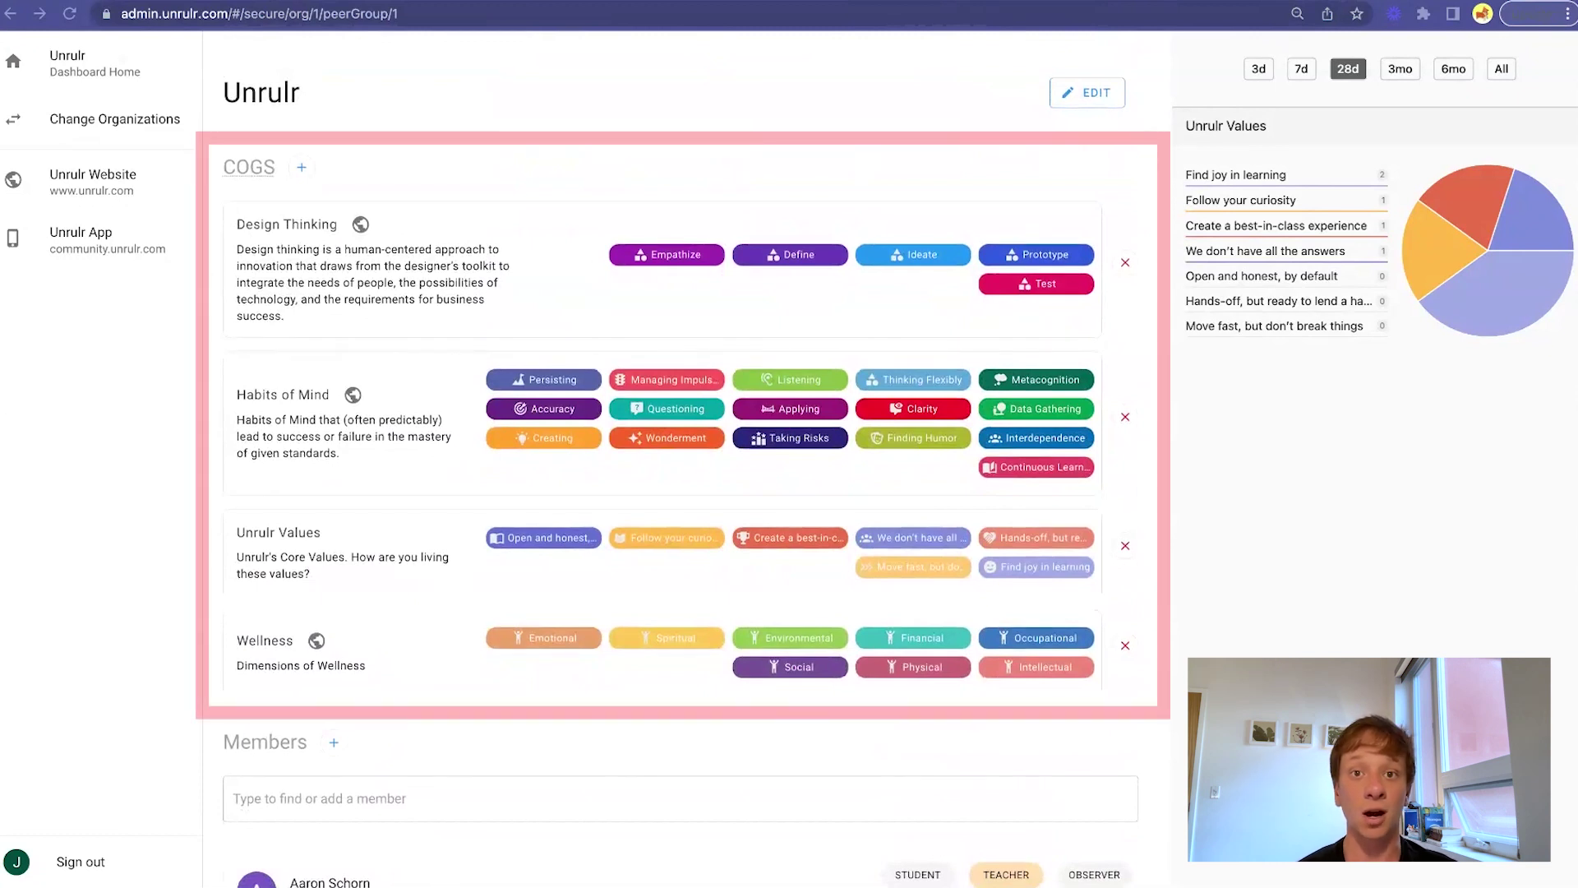
Scroll down the Unrulr group's admin page to the Members list and their roles.
scroll(686, 460, "down", 5)
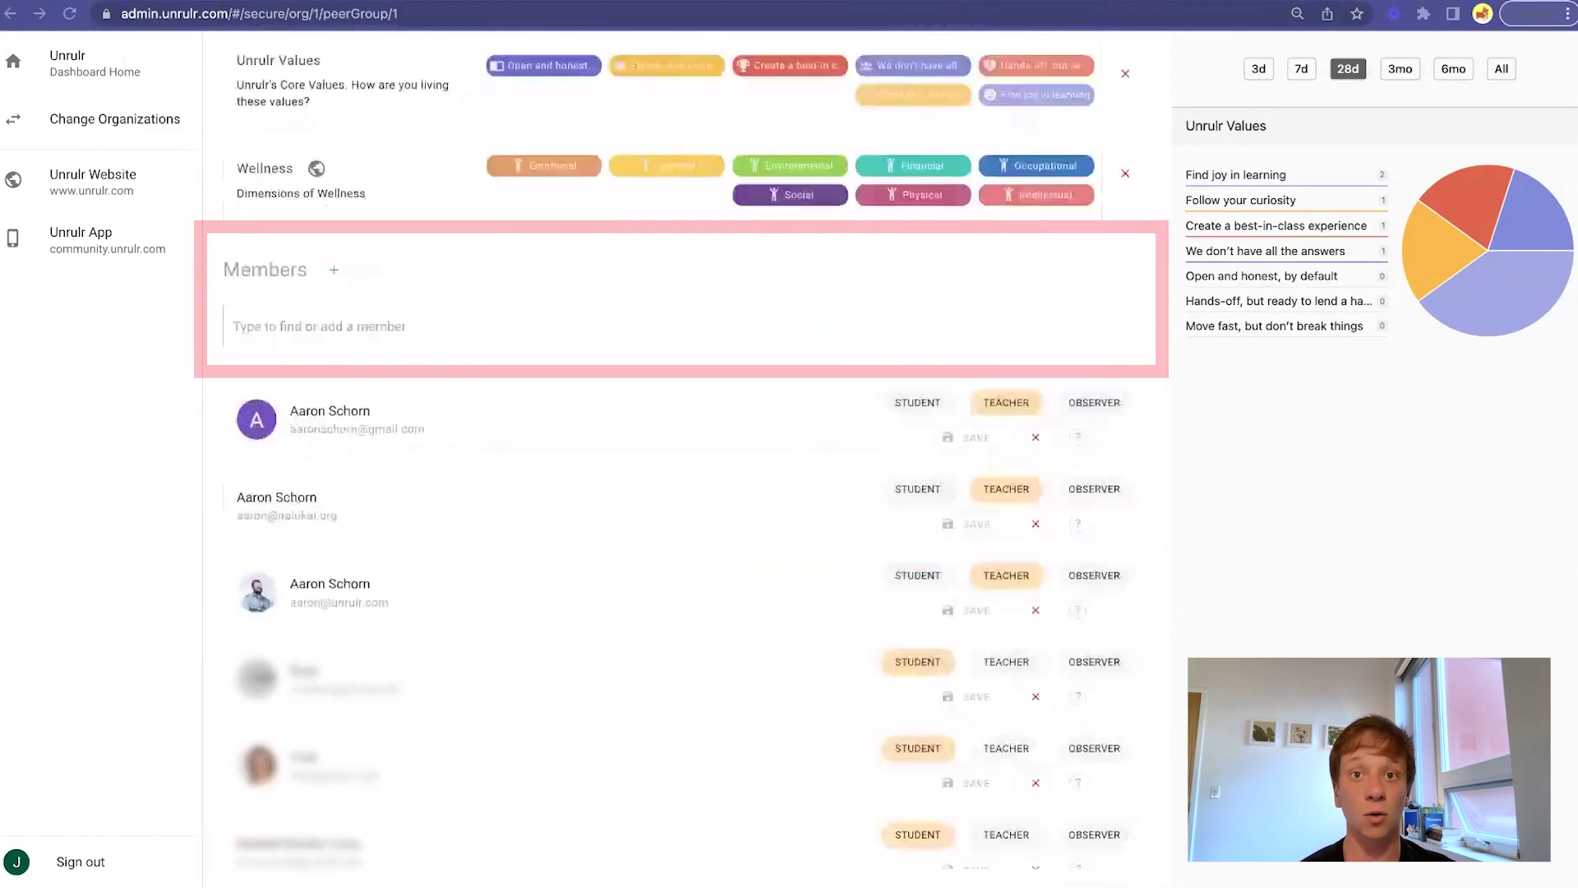